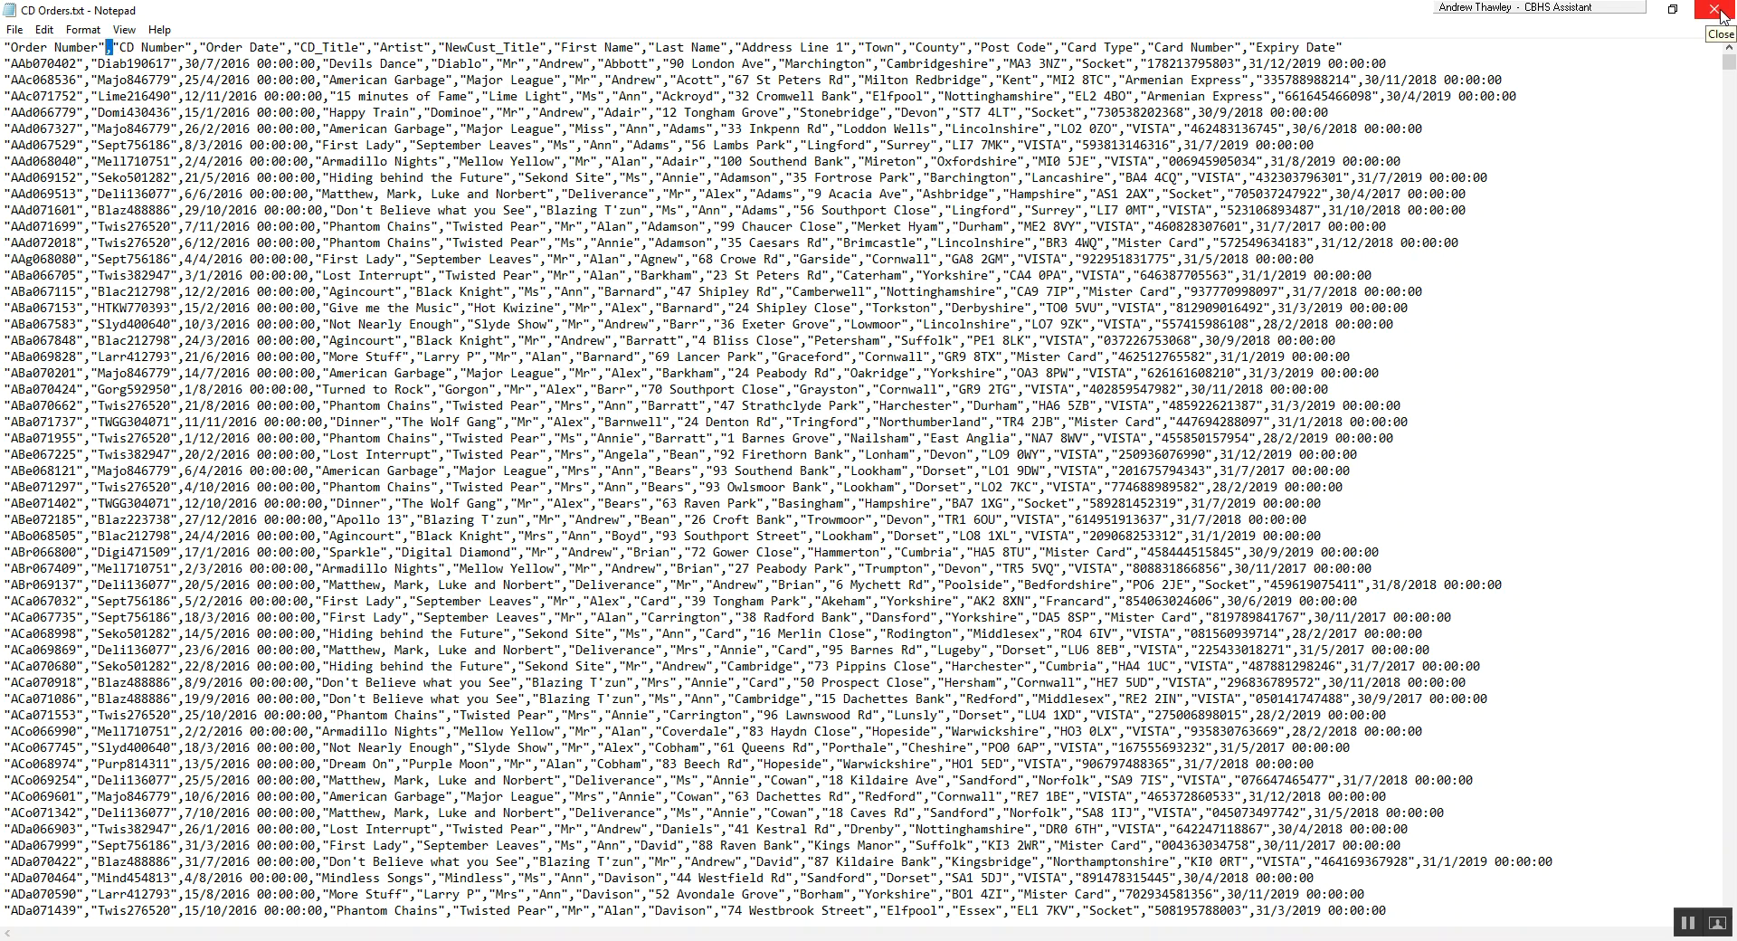
Close the Notepad file and, in Excel's blank Book1 workbook, import CD Orders.txt from the Worked Example - CD Orders folder as a text/CSV source.
click(1717, 11)
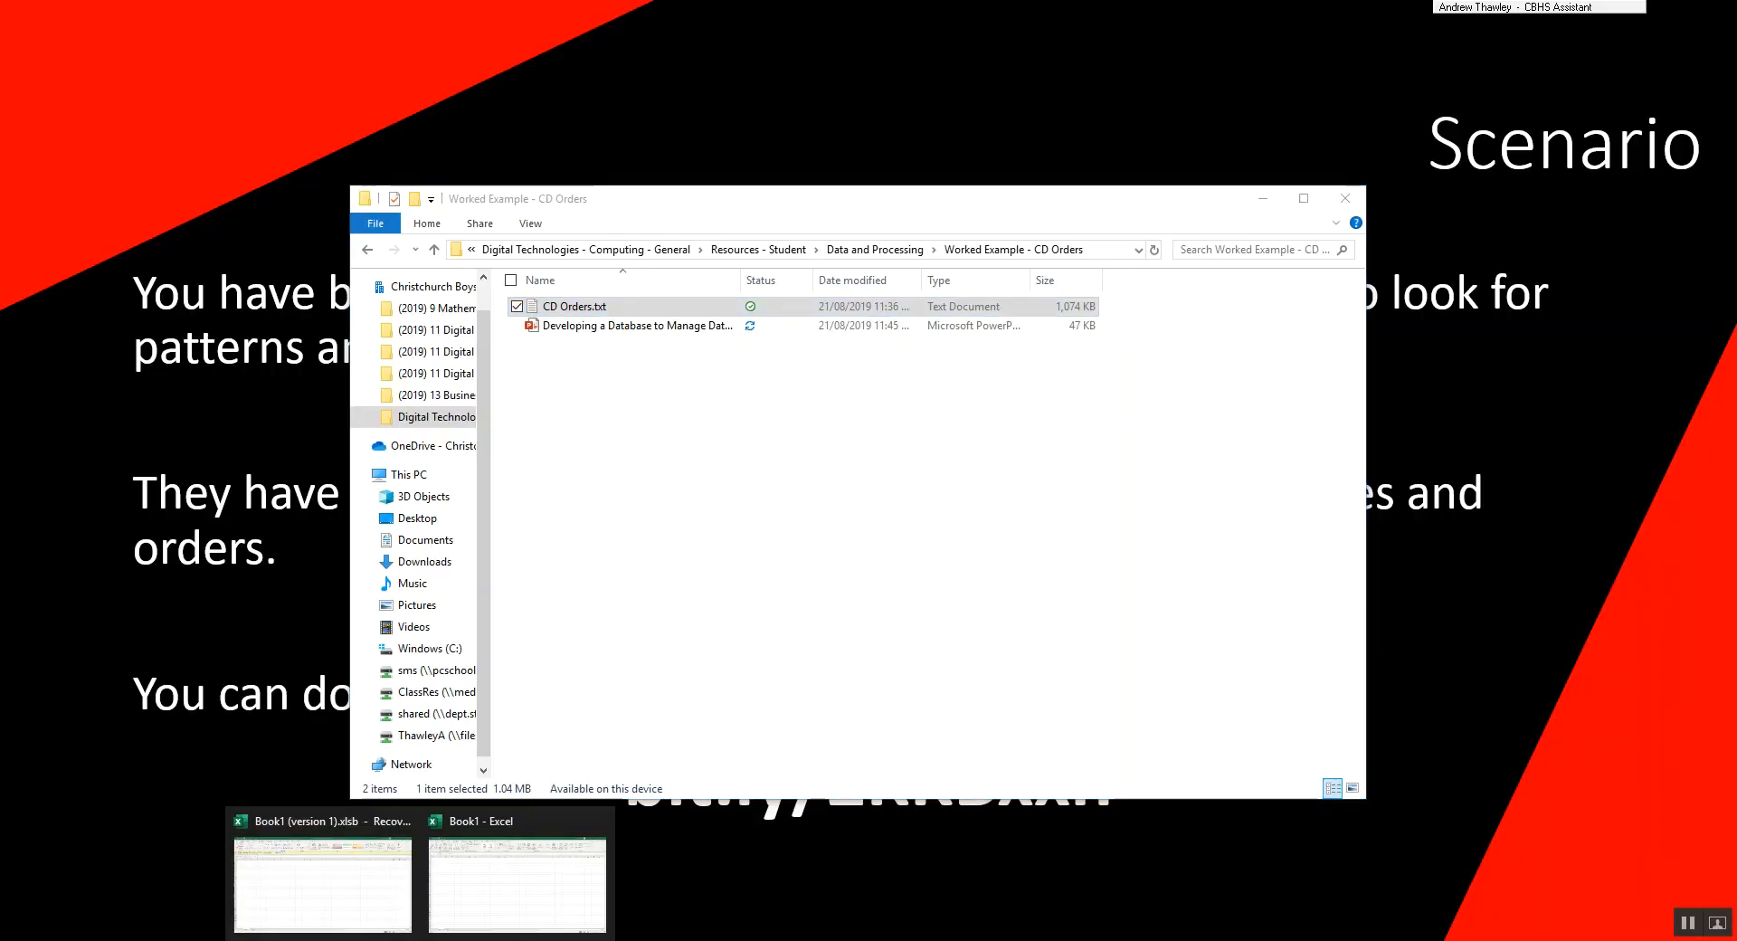
click(489, 900)
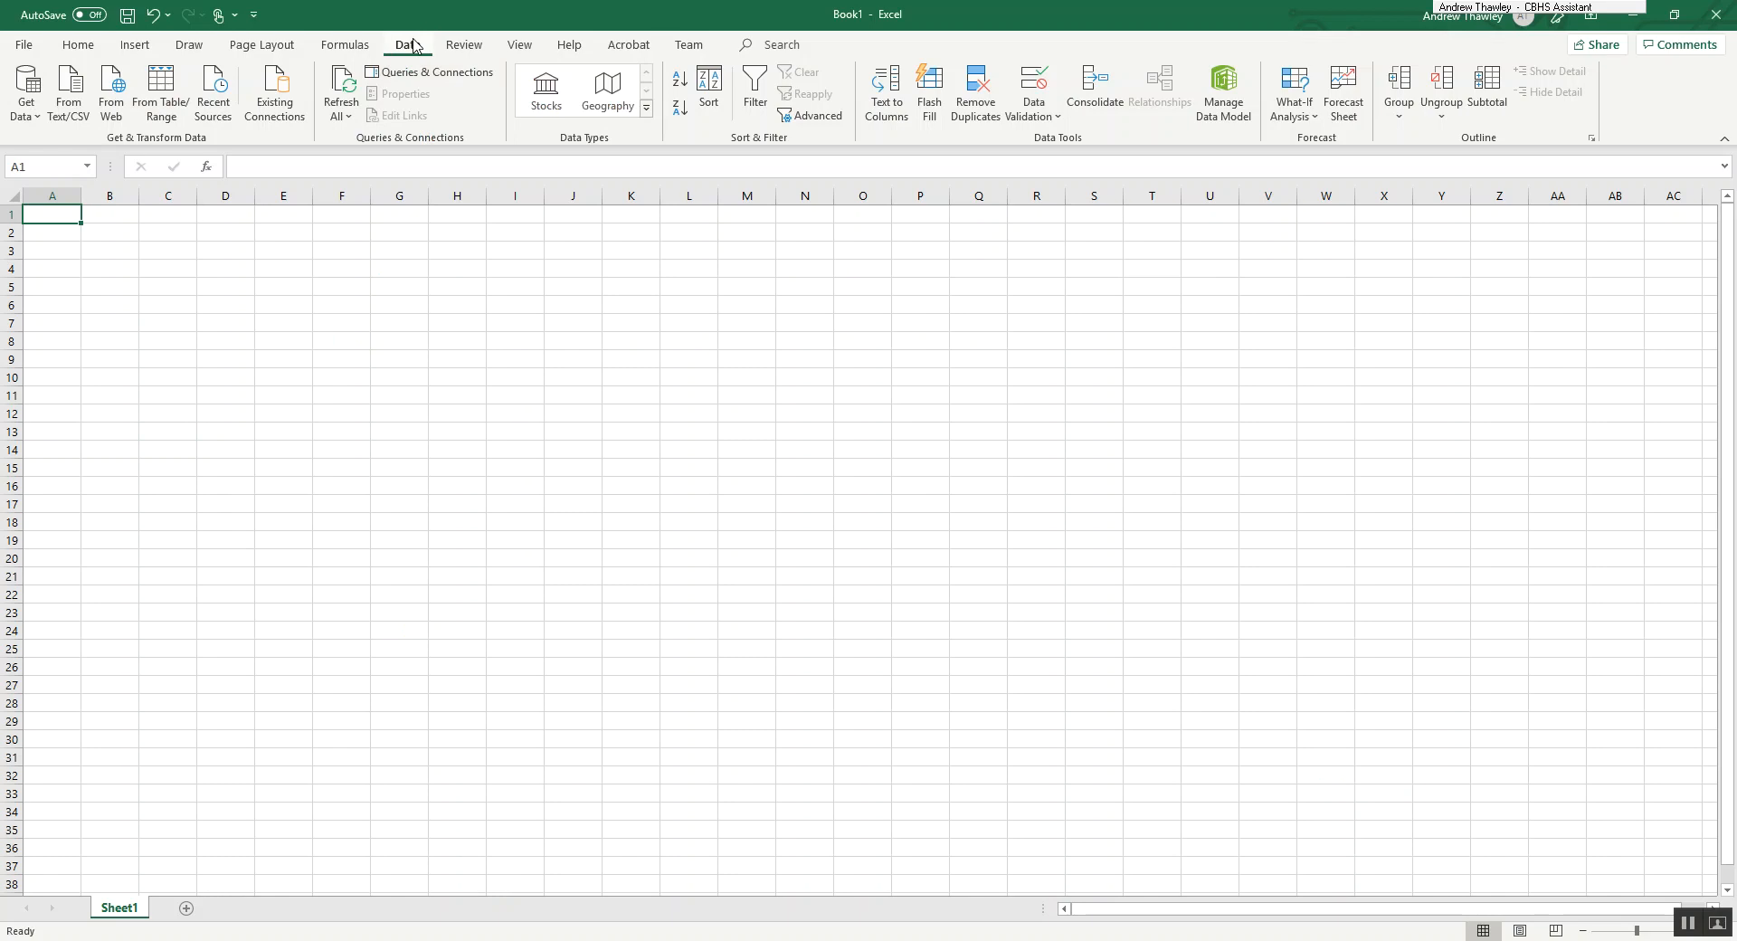
click(38, 116)
mouse_move(125, 159)
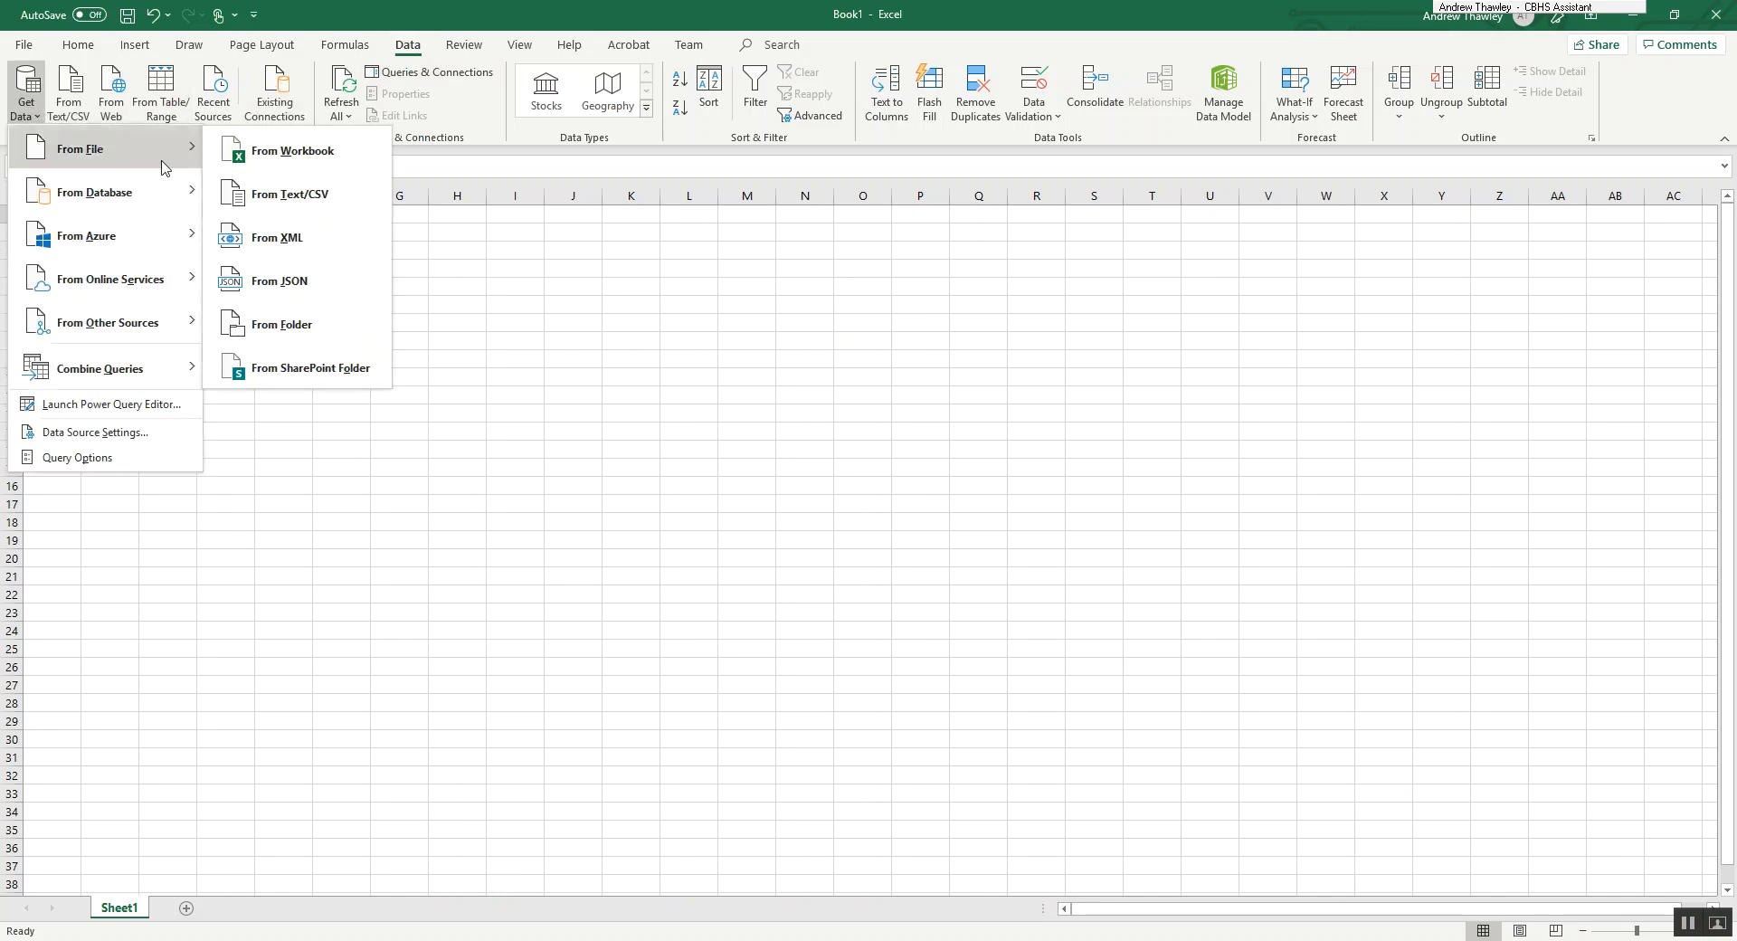
click(313, 207)
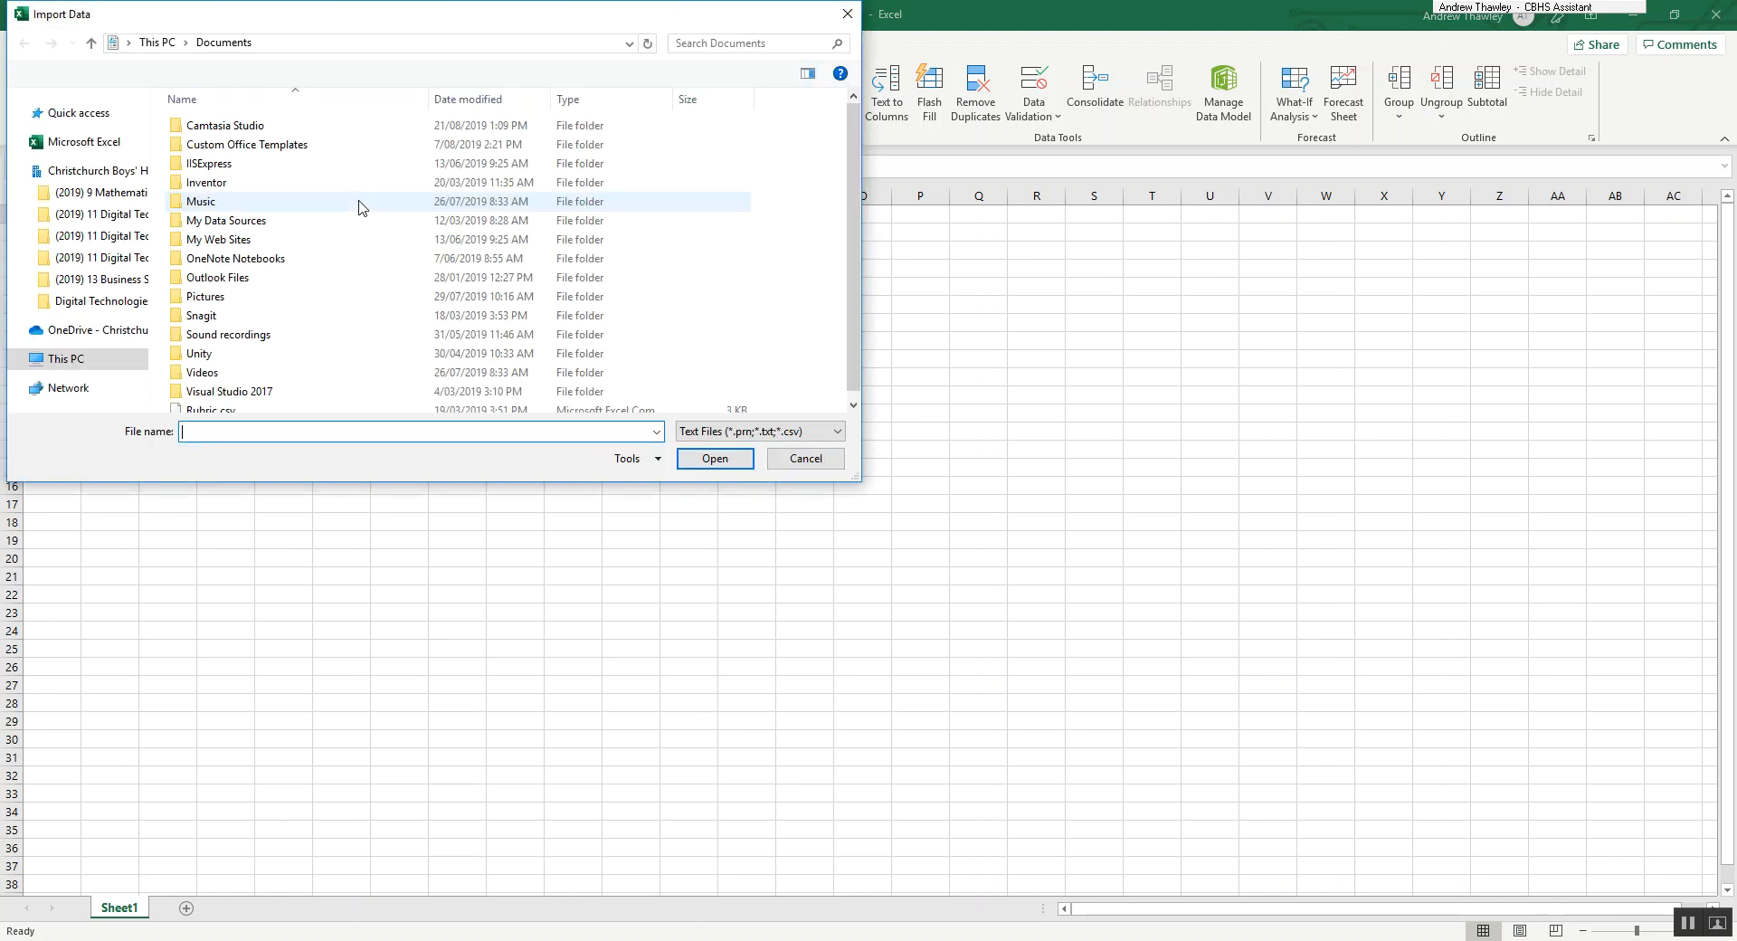
key(ctrl+v)
key(Return)
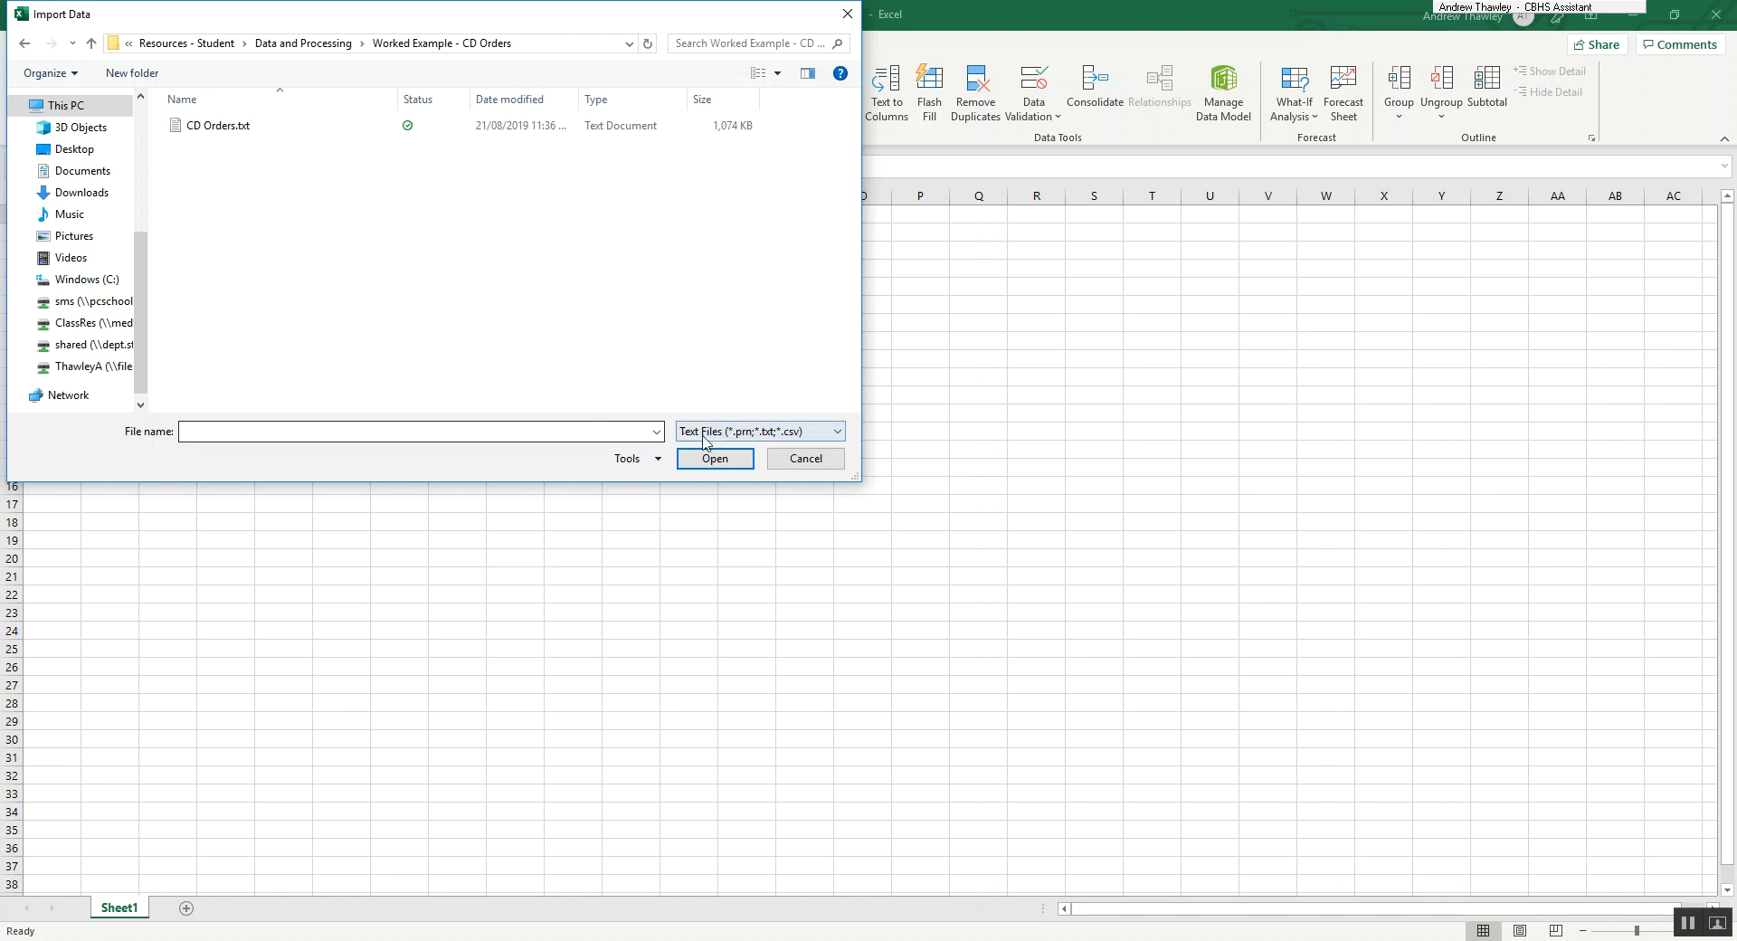
double_click(222, 127)
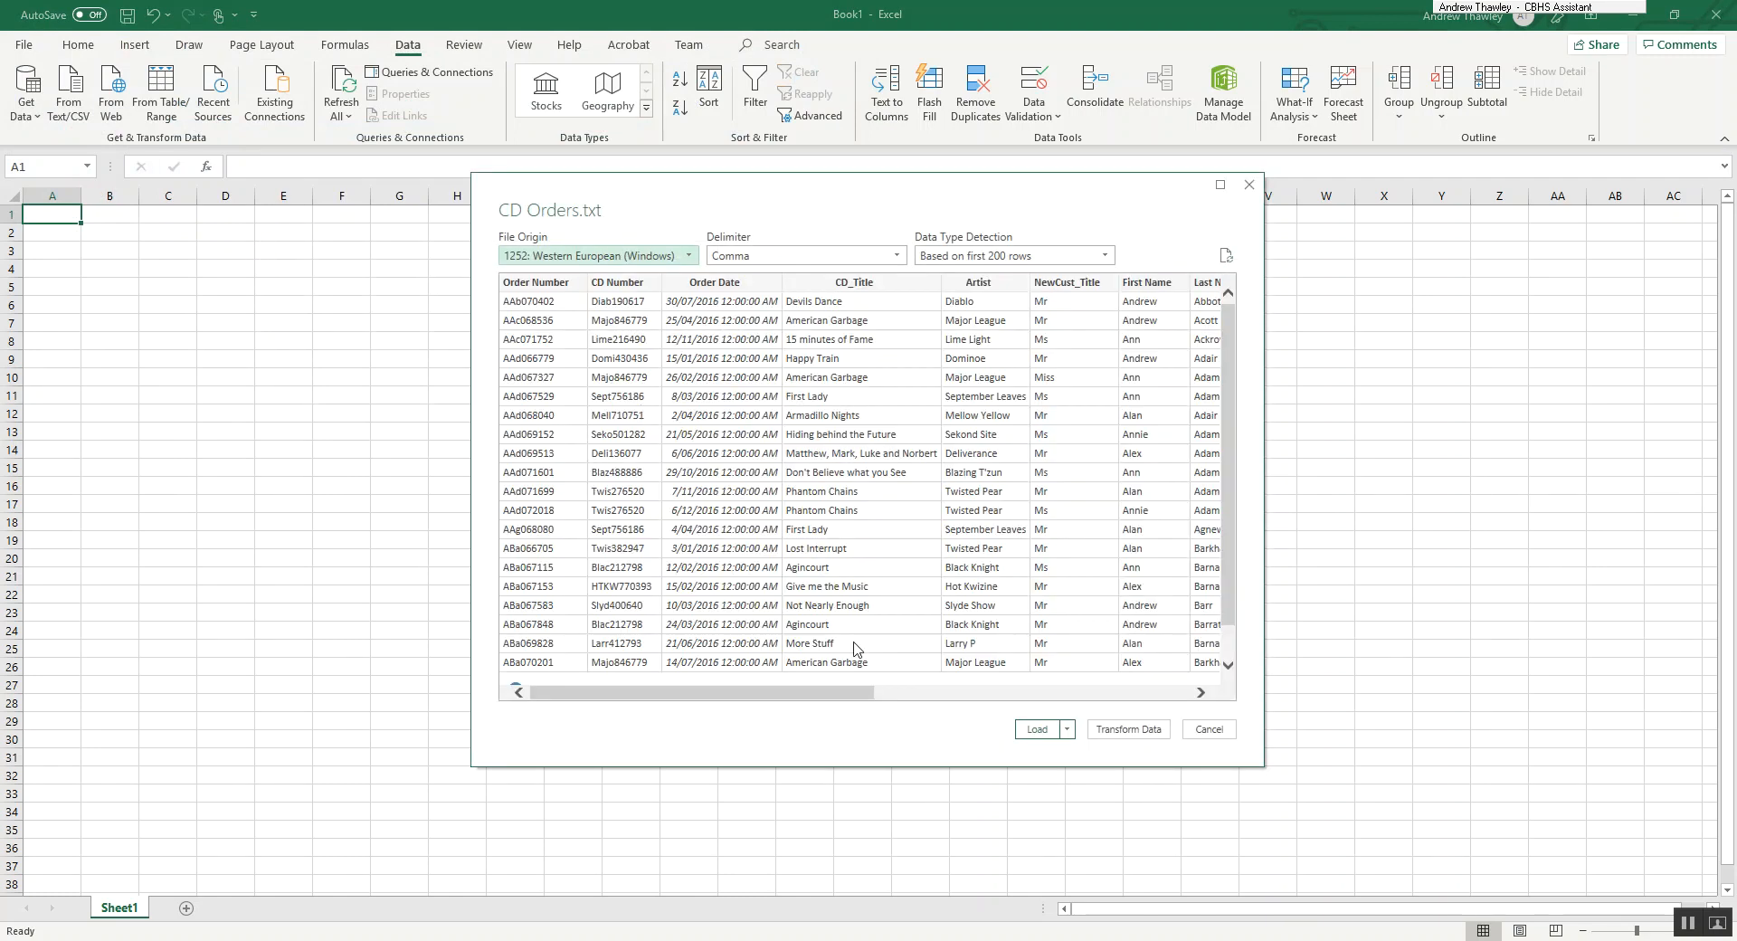
Review the import preview of CD Orders.txt, checking the load options, file origin, delimiter choices and the columns through Expiry Date.
click(1068, 729)
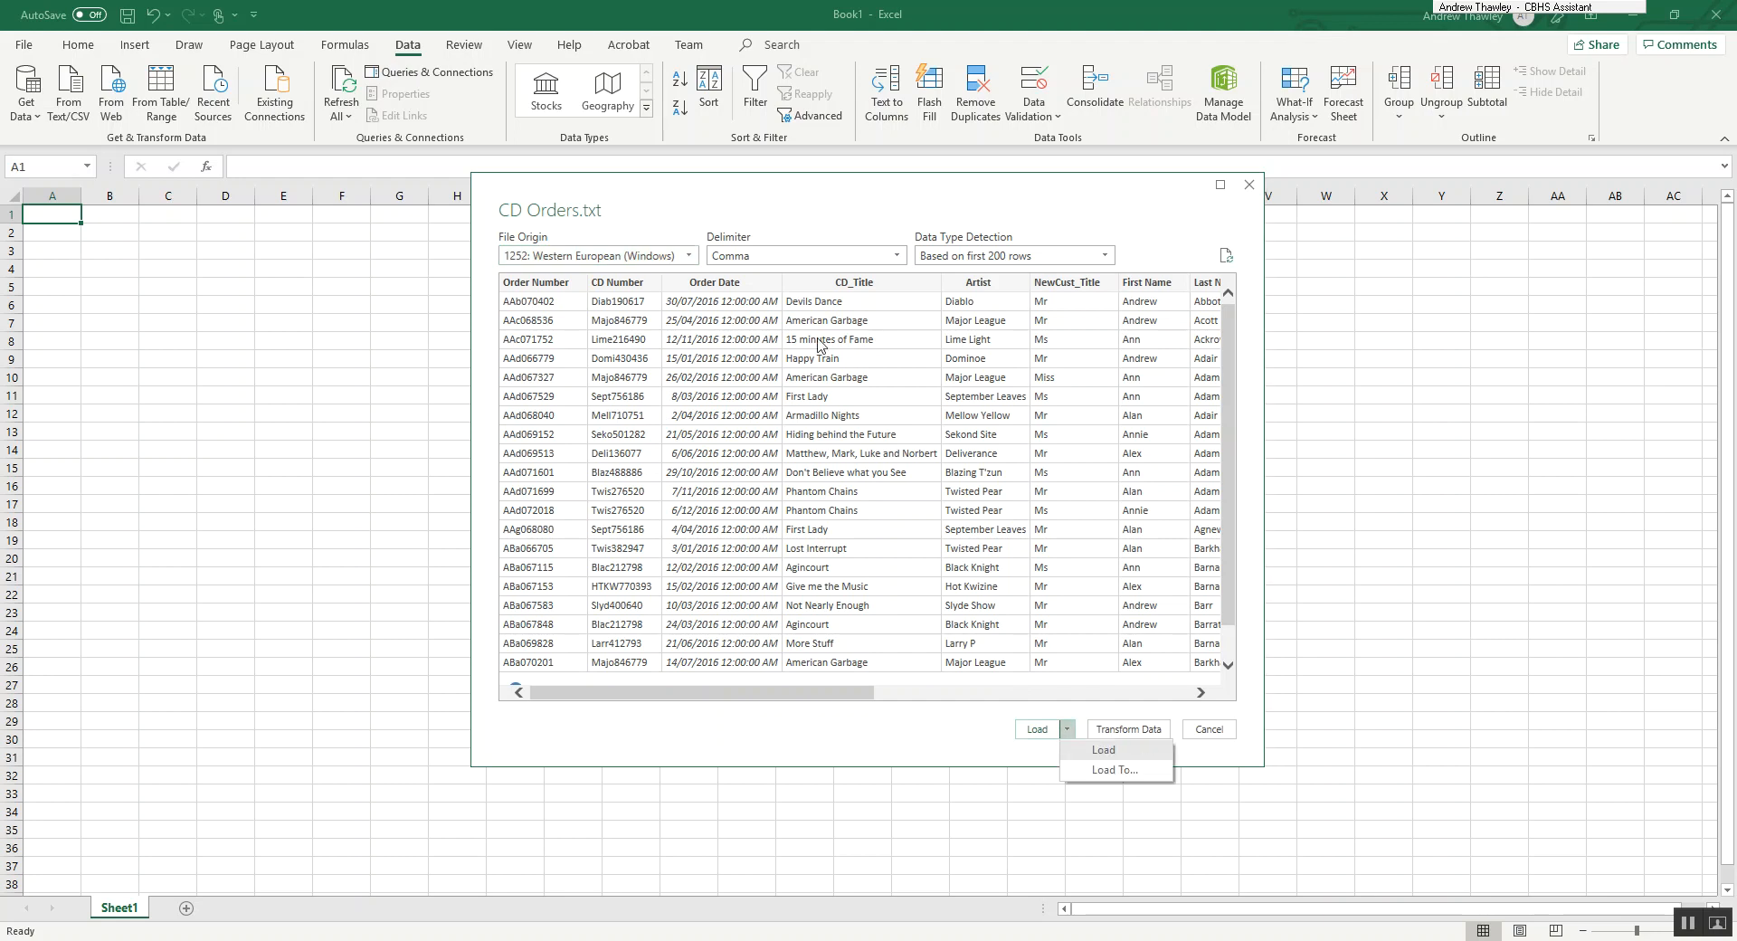
click(547, 304)
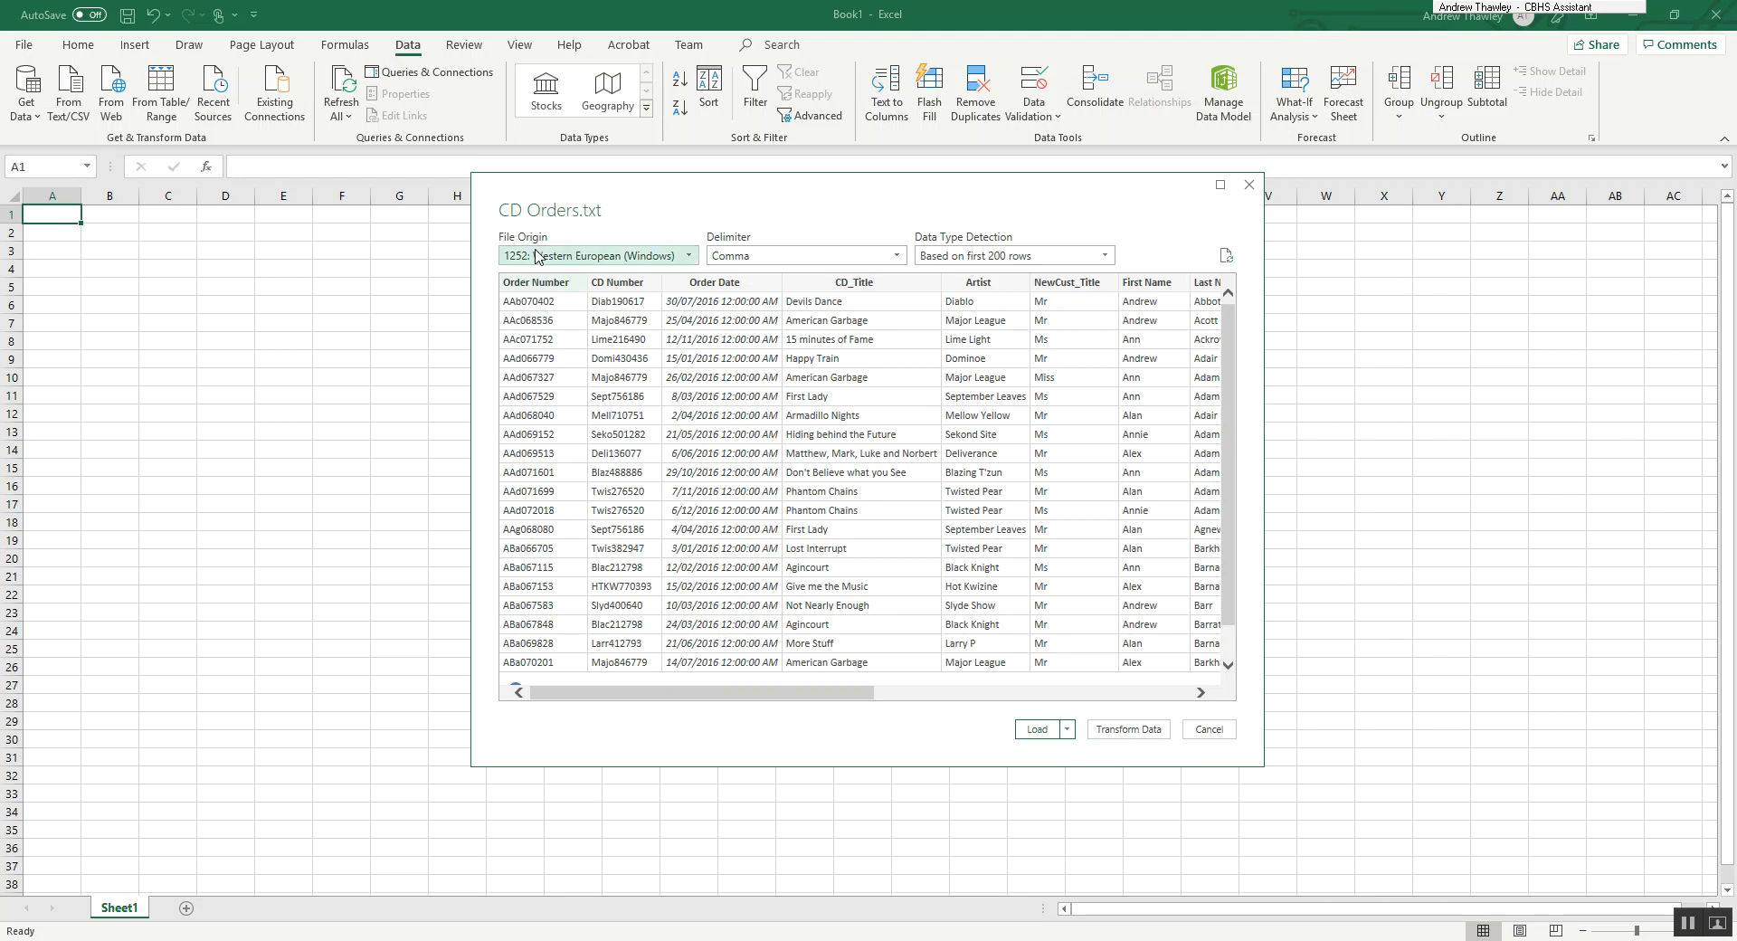
click(541, 257)
click(999, 401)
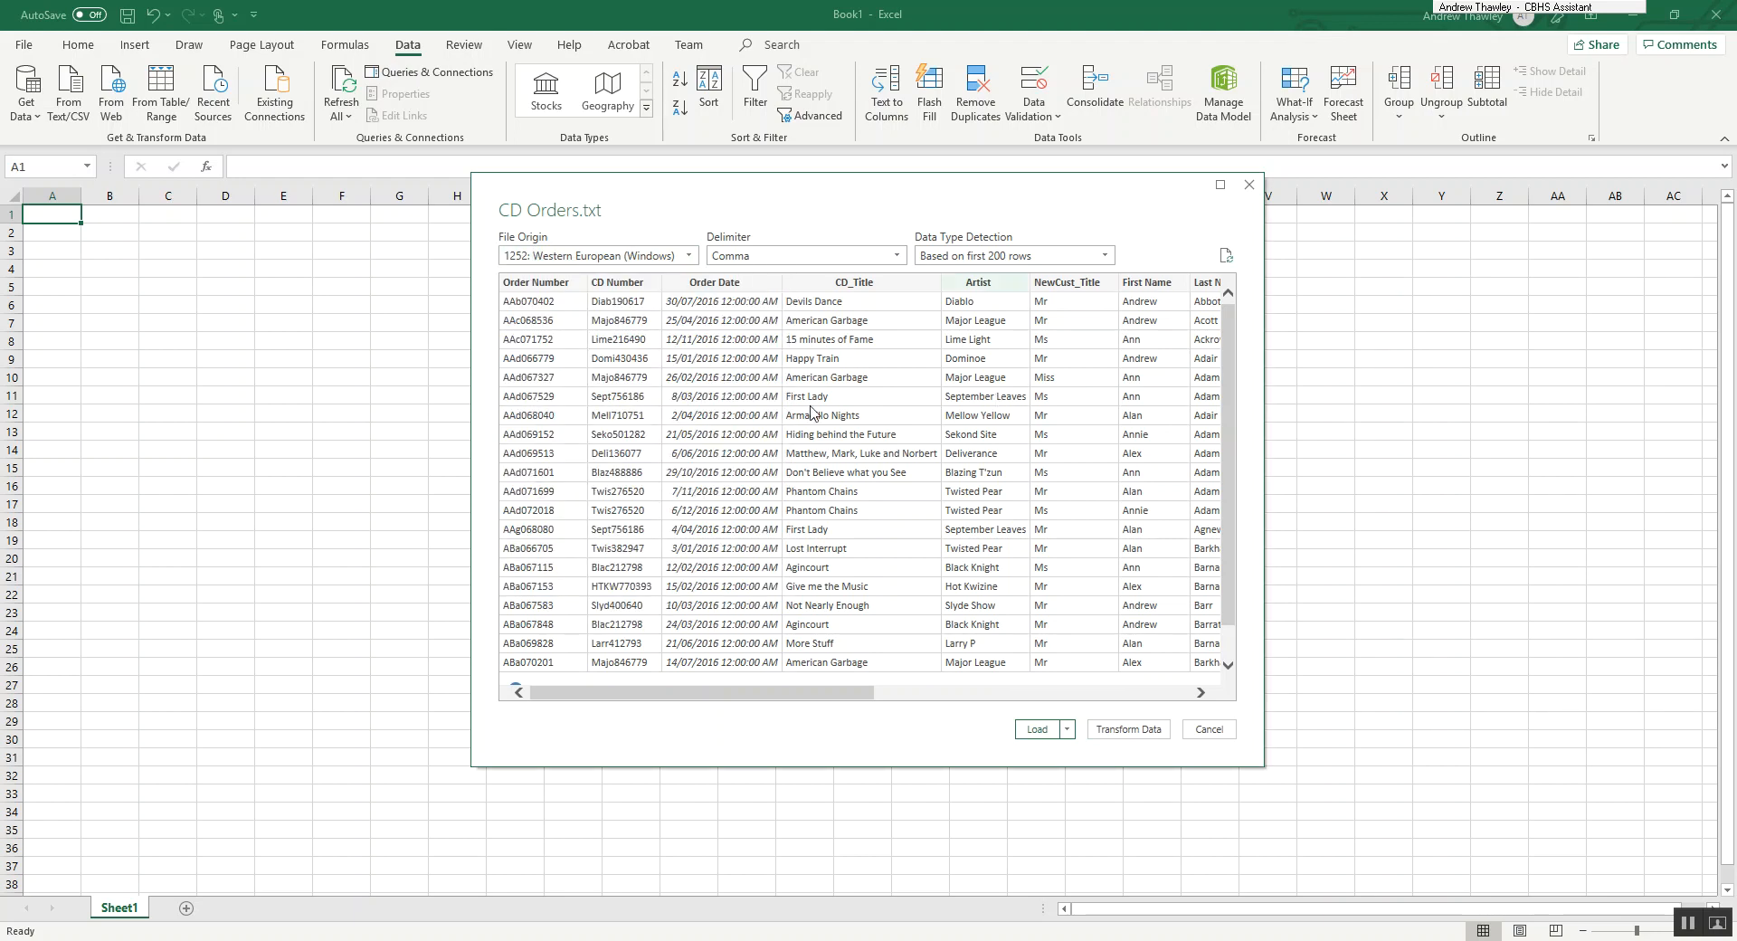
click(848, 258)
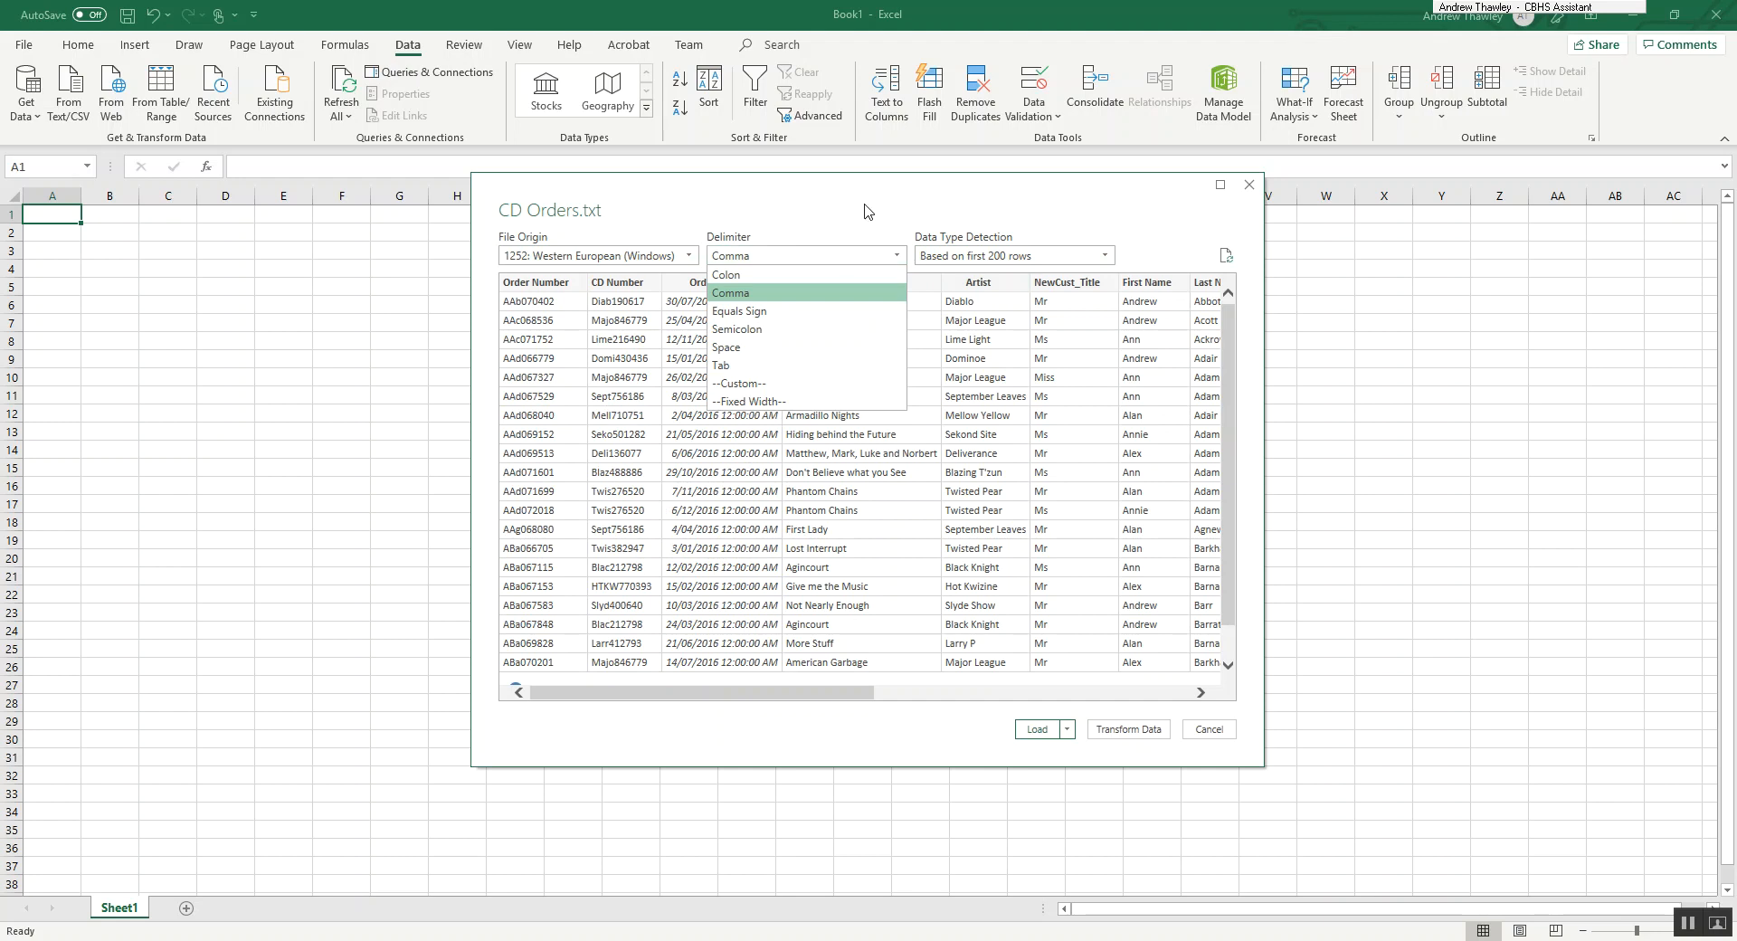
click(867, 209)
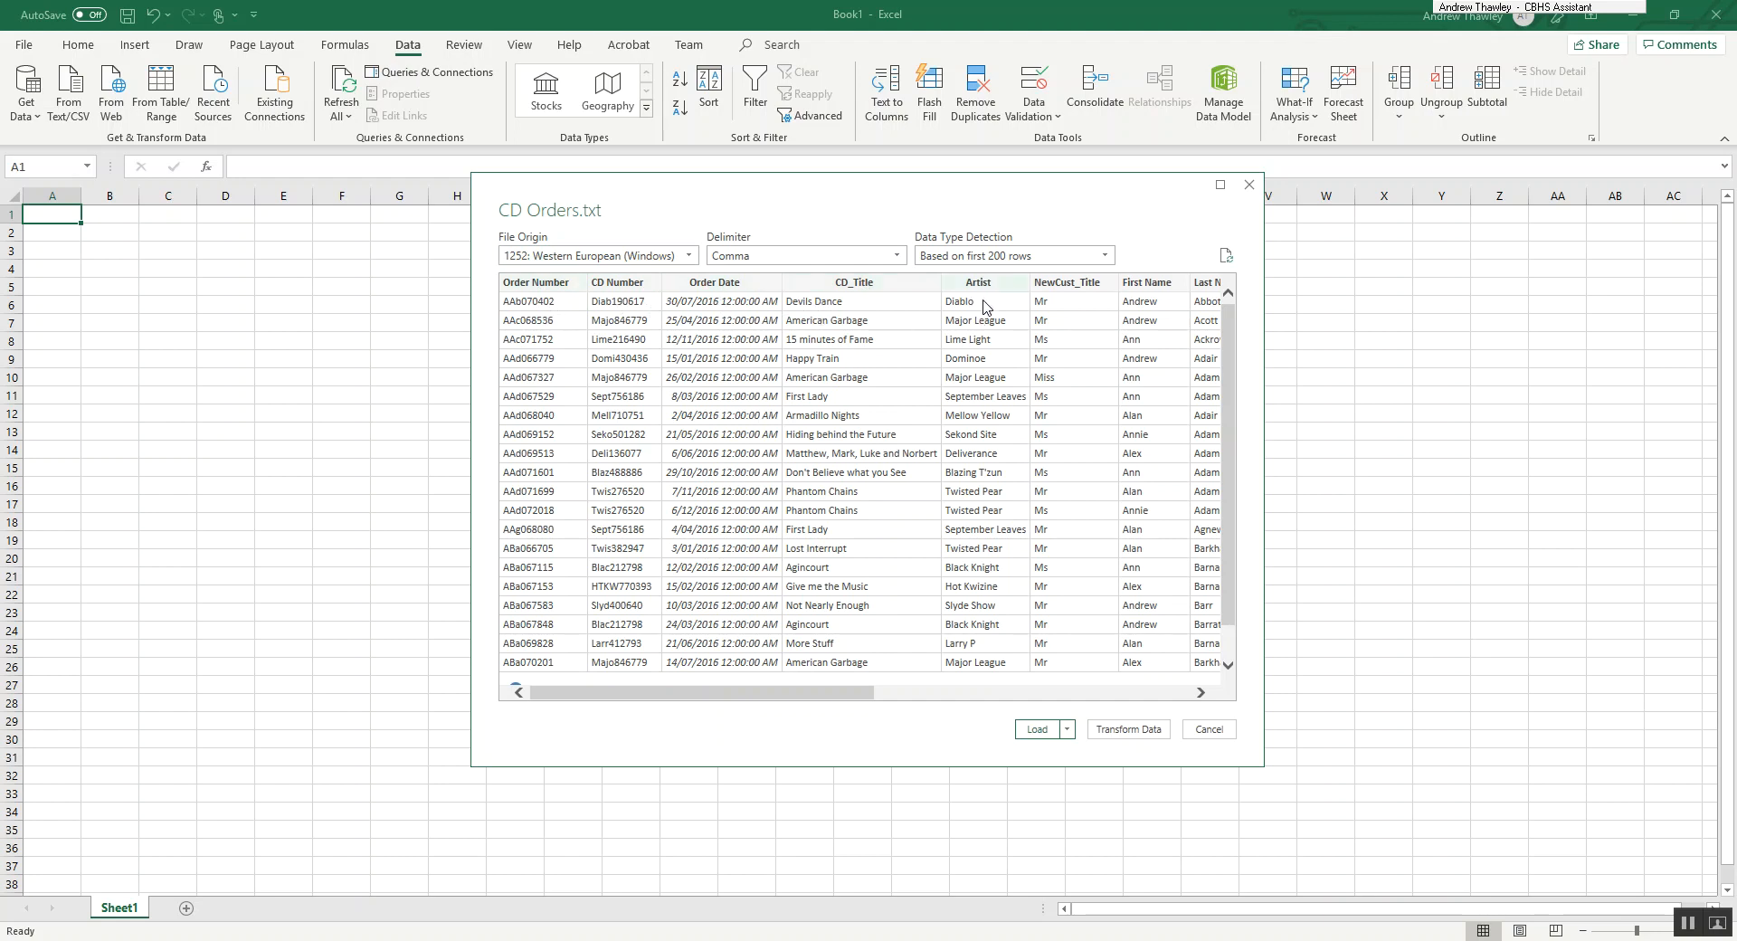
drag(790, 695, 1134, 697)
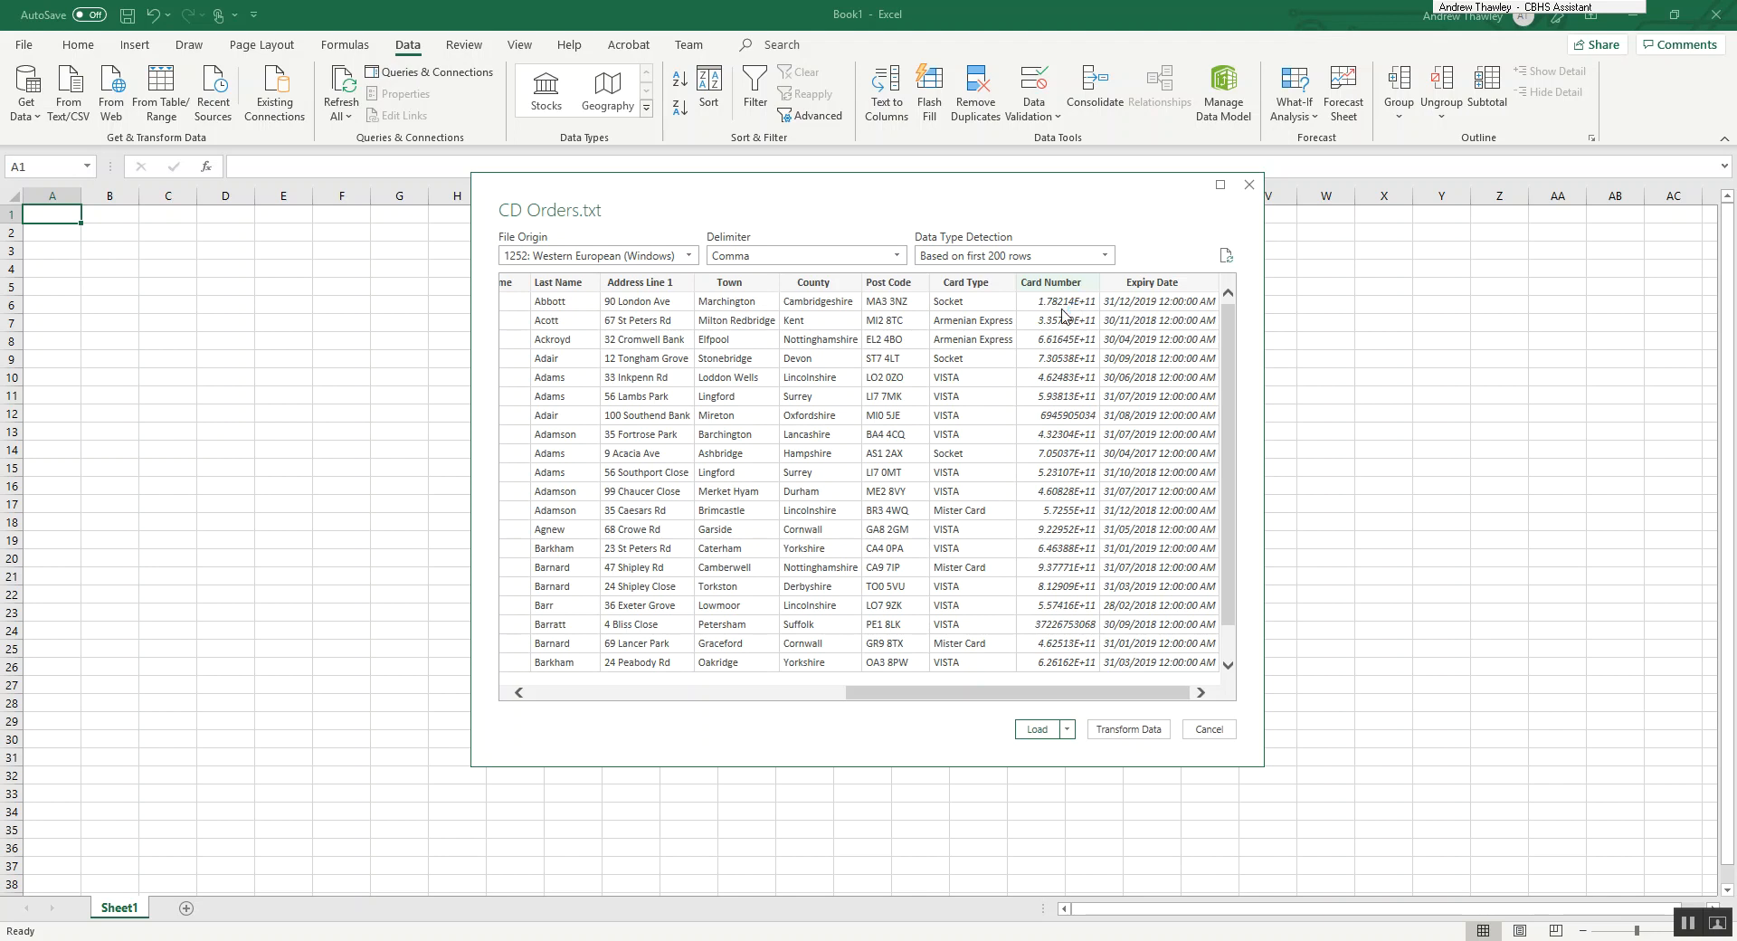
Open the imported data for transformation and change the Card Number column's data type to Text, replacing the current conversion.
click(1111, 733)
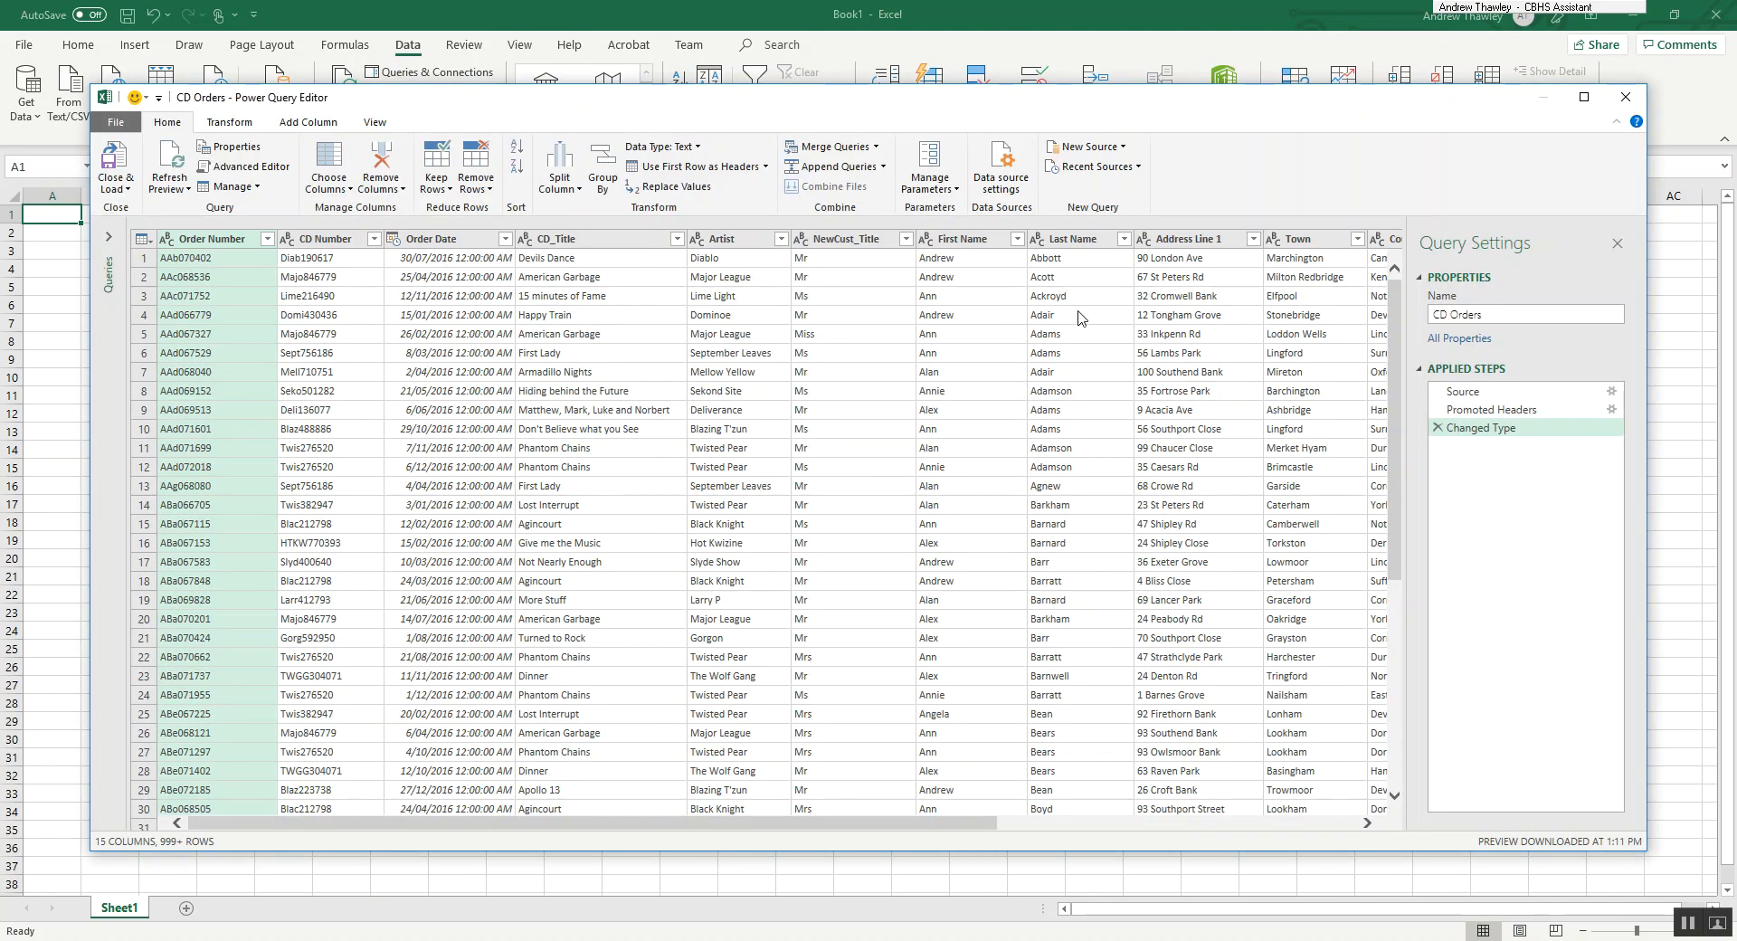
scroll(1135, 303, right, 6)
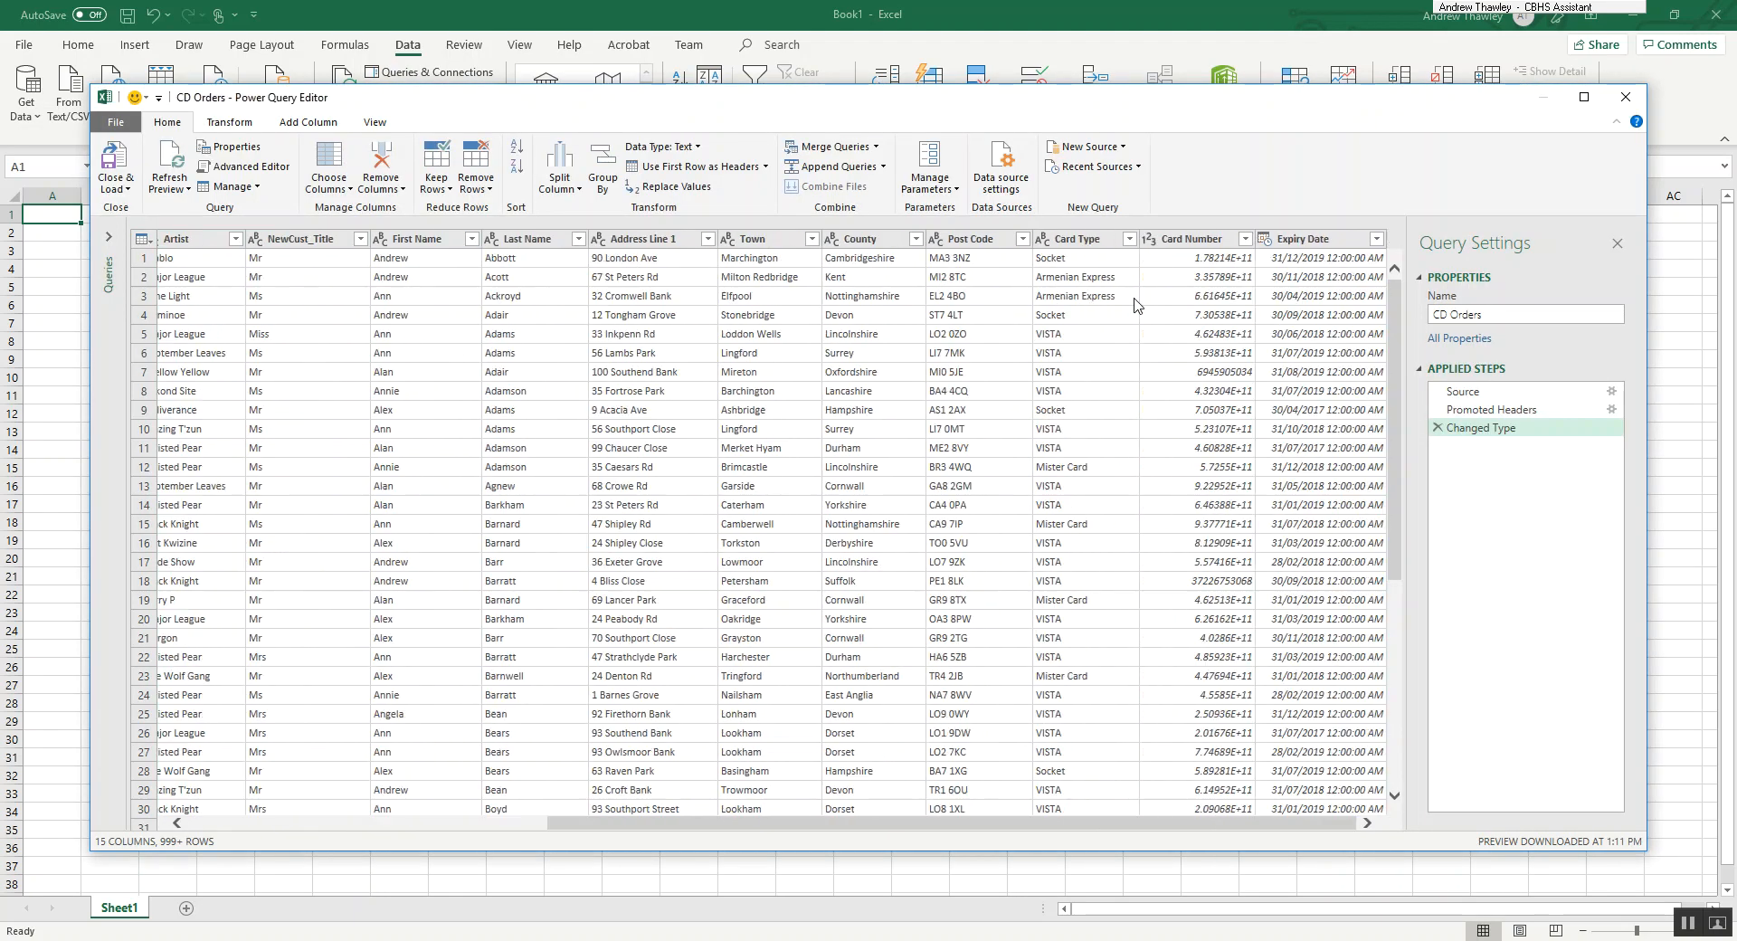
click(1223, 243)
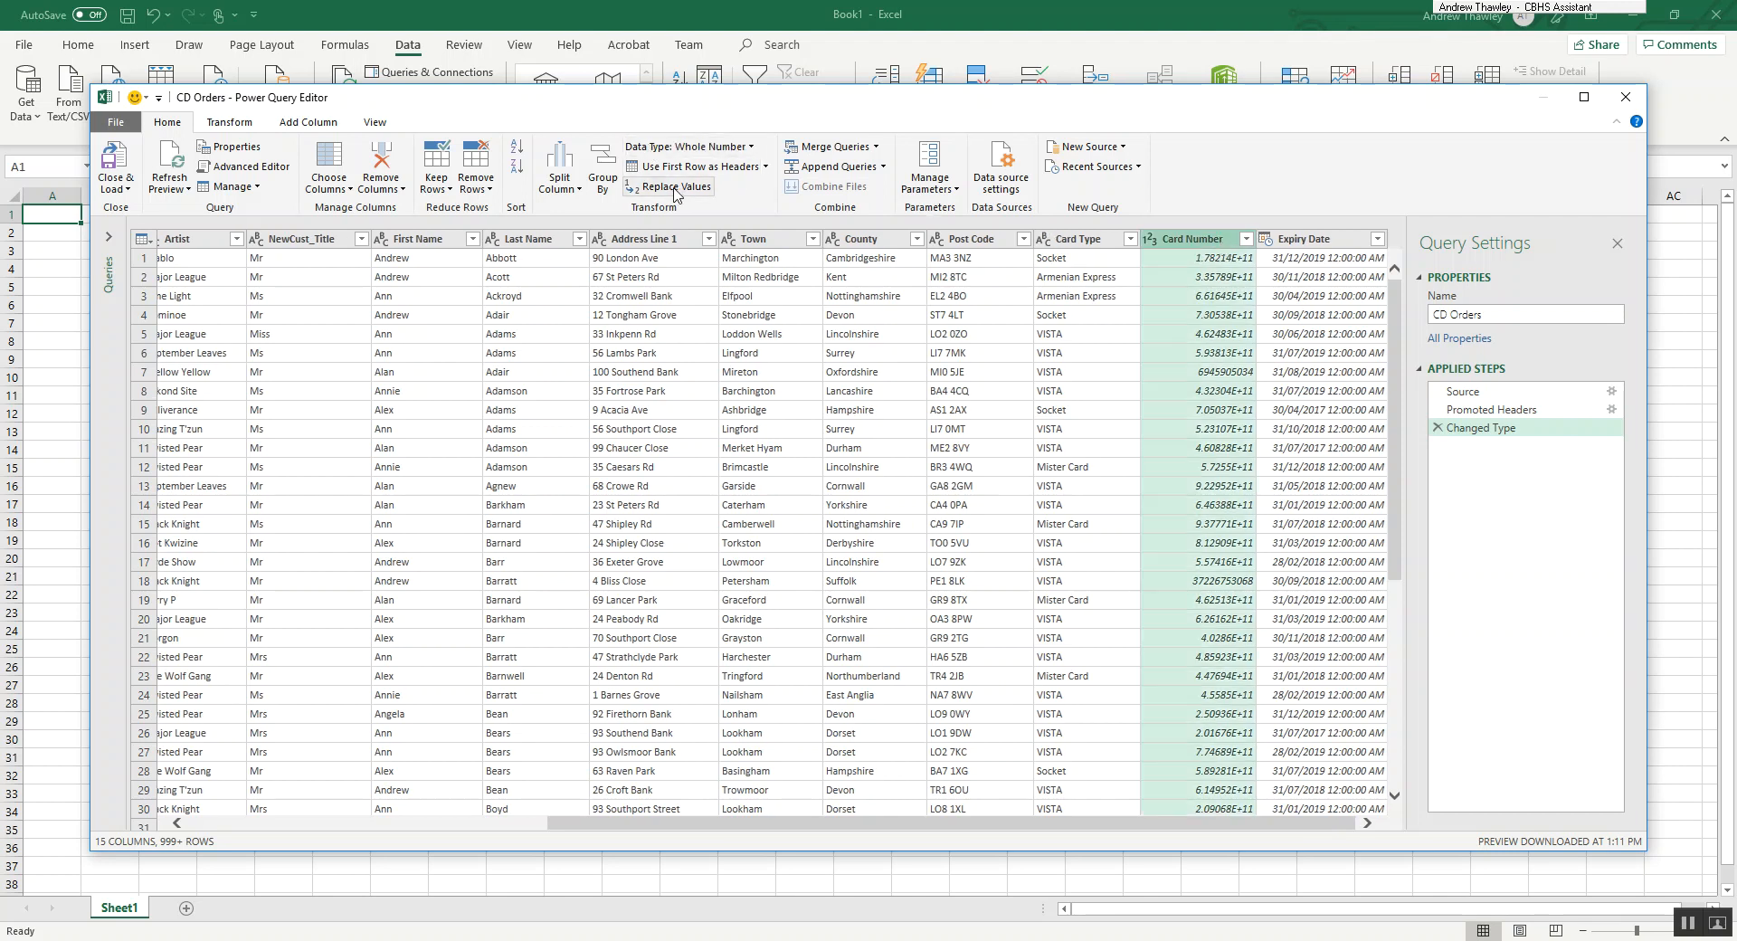
click(1246, 240)
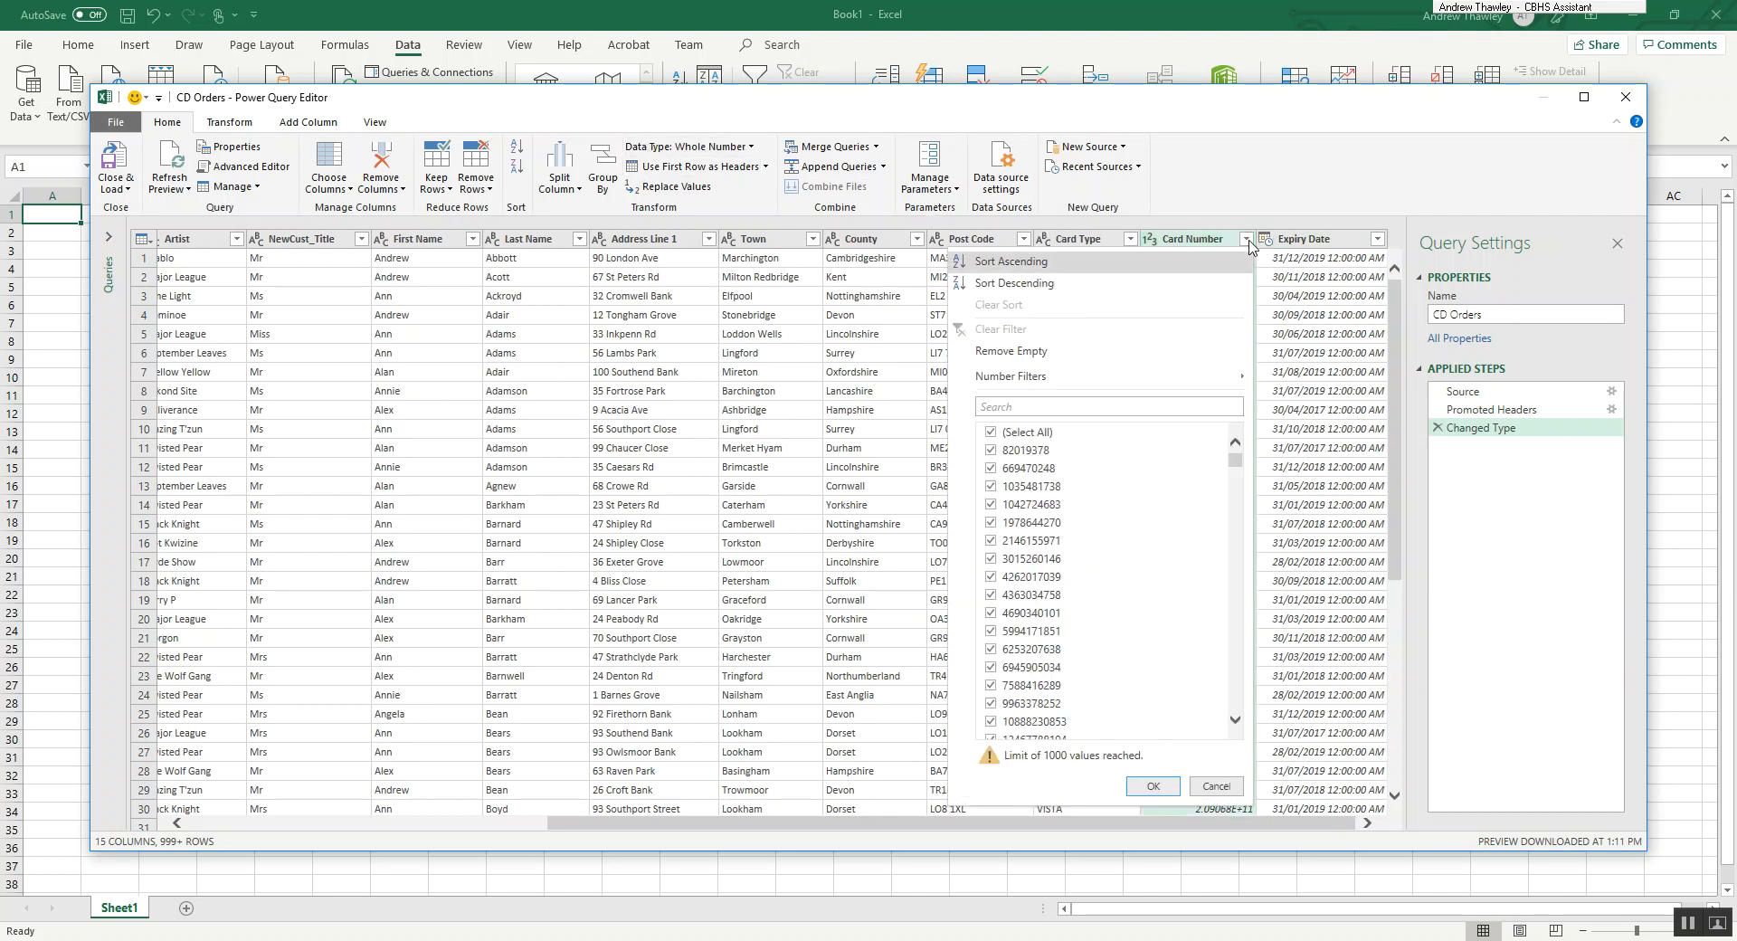
click(747, 481)
click(1178, 242)
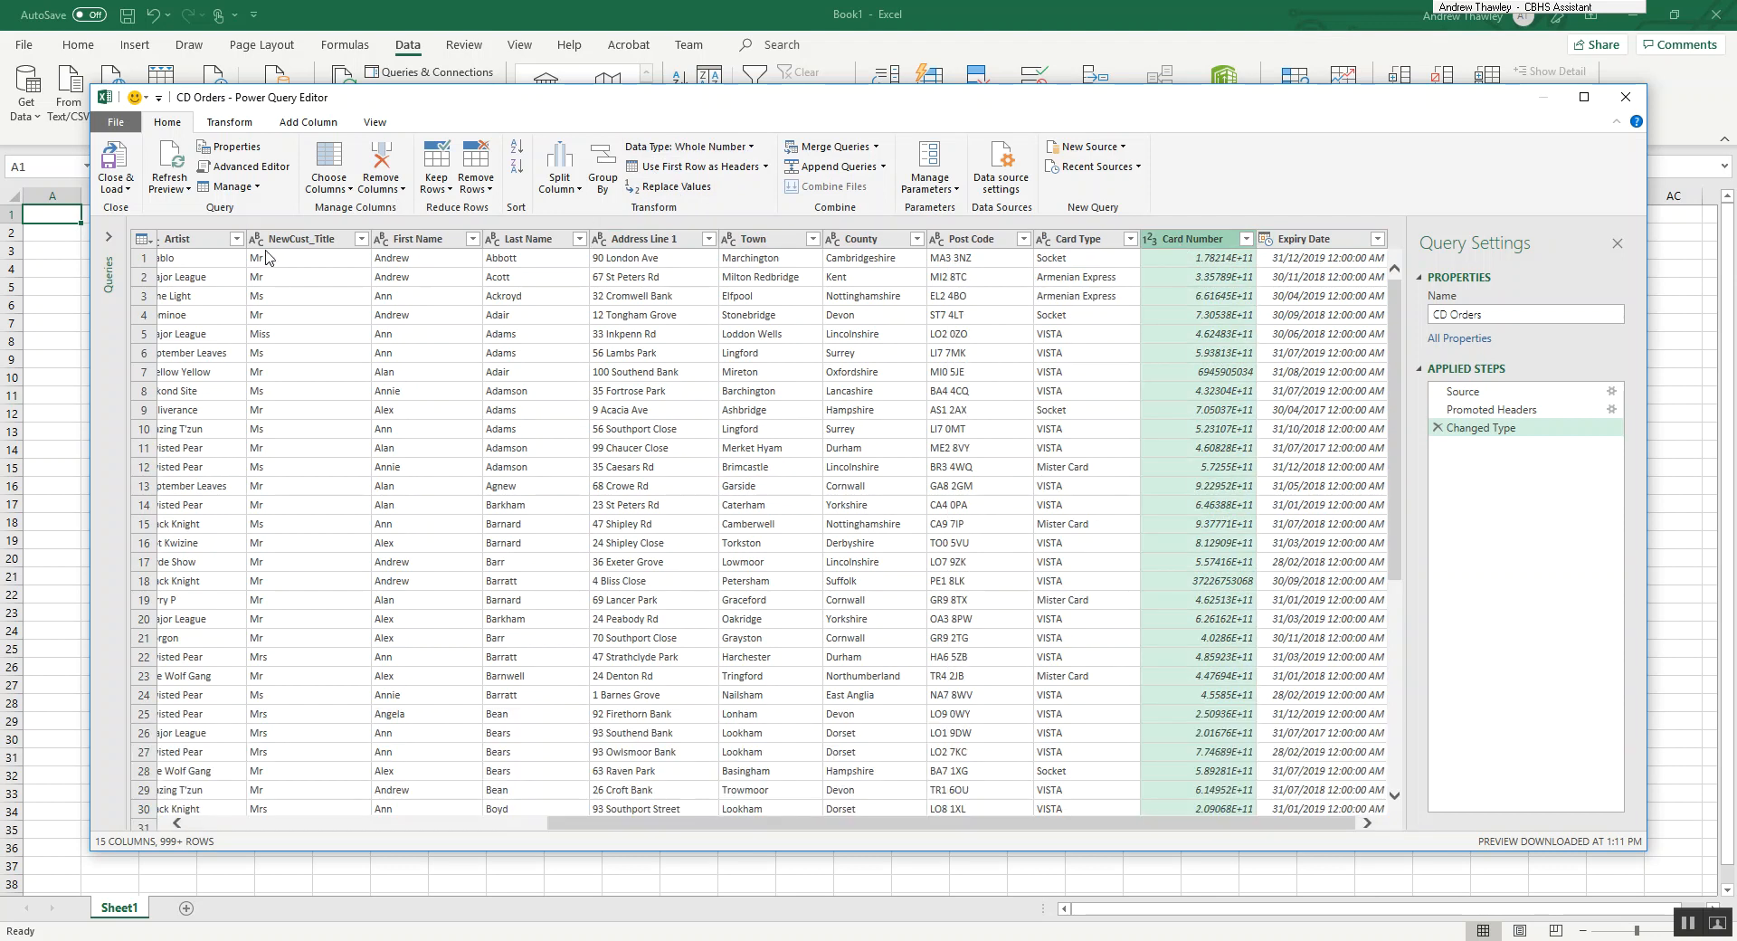
click(232, 125)
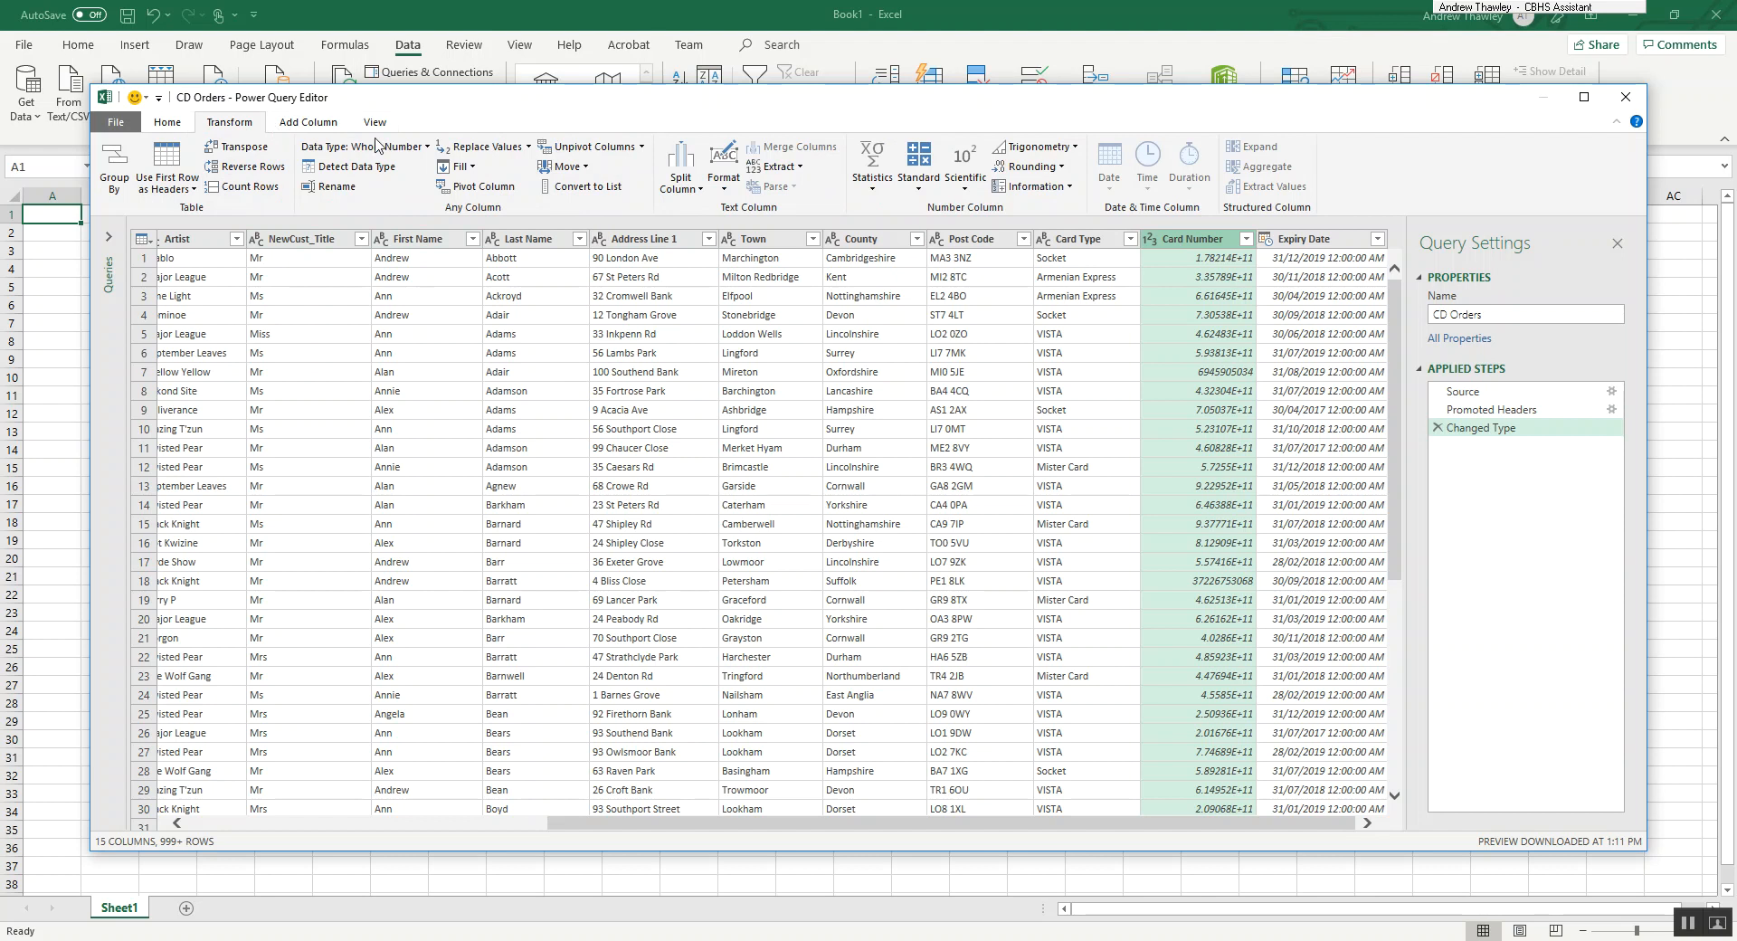
click(378, 146)
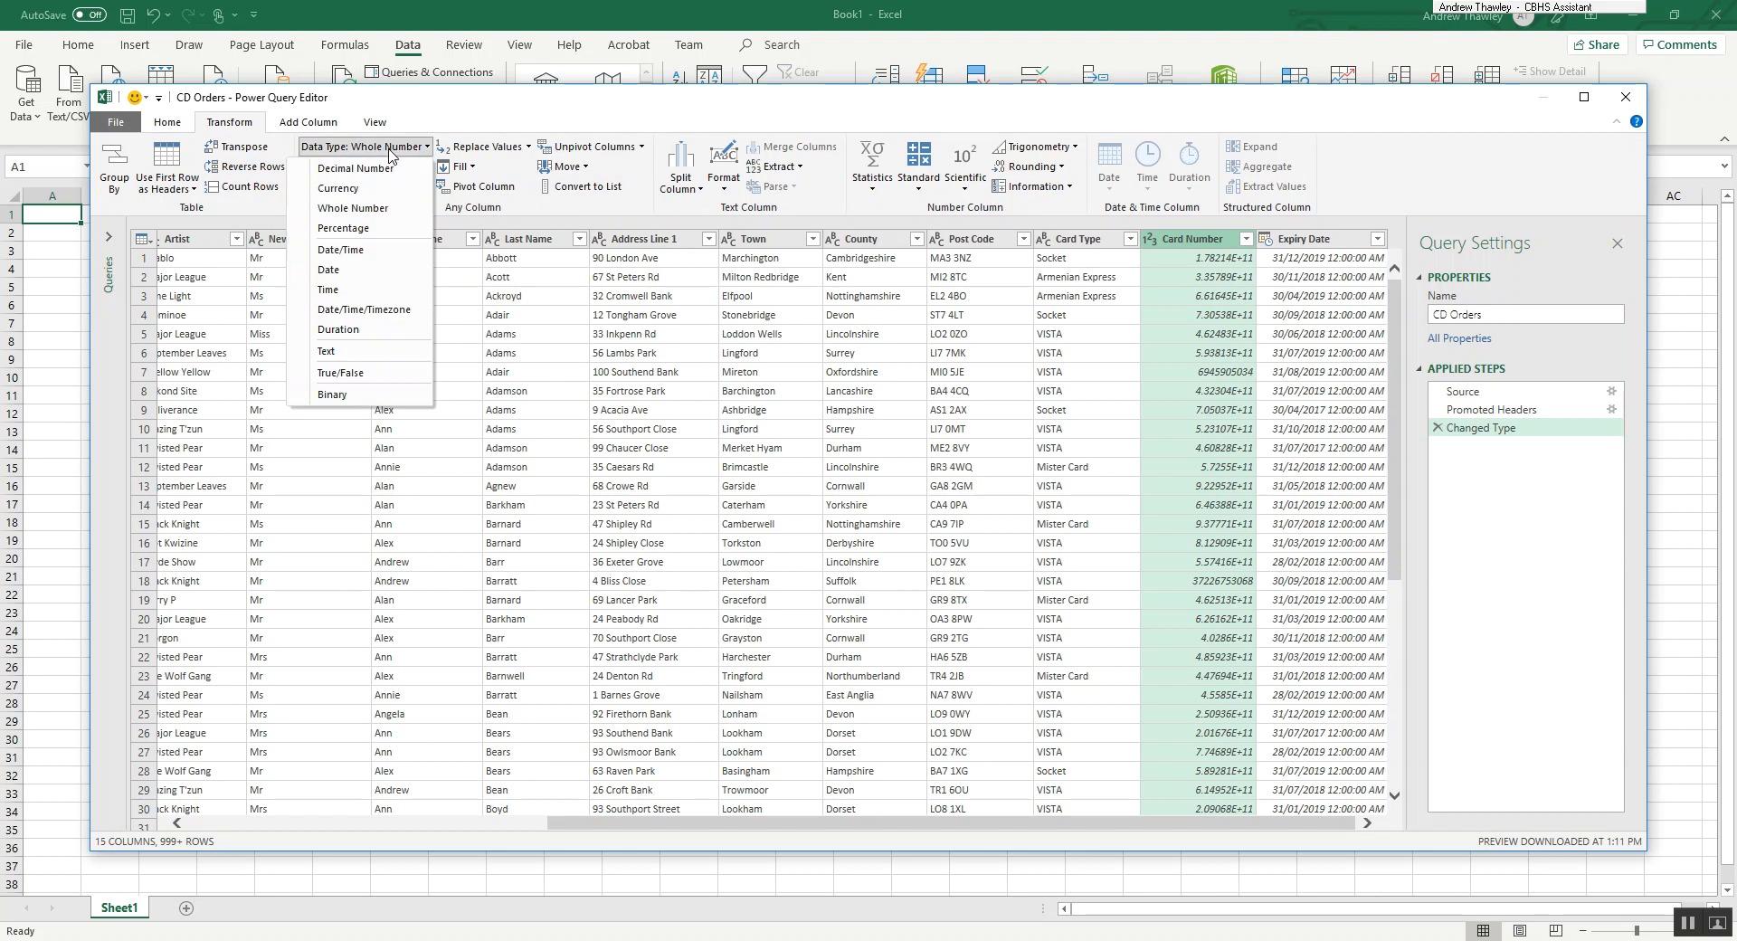
click(330, 351)
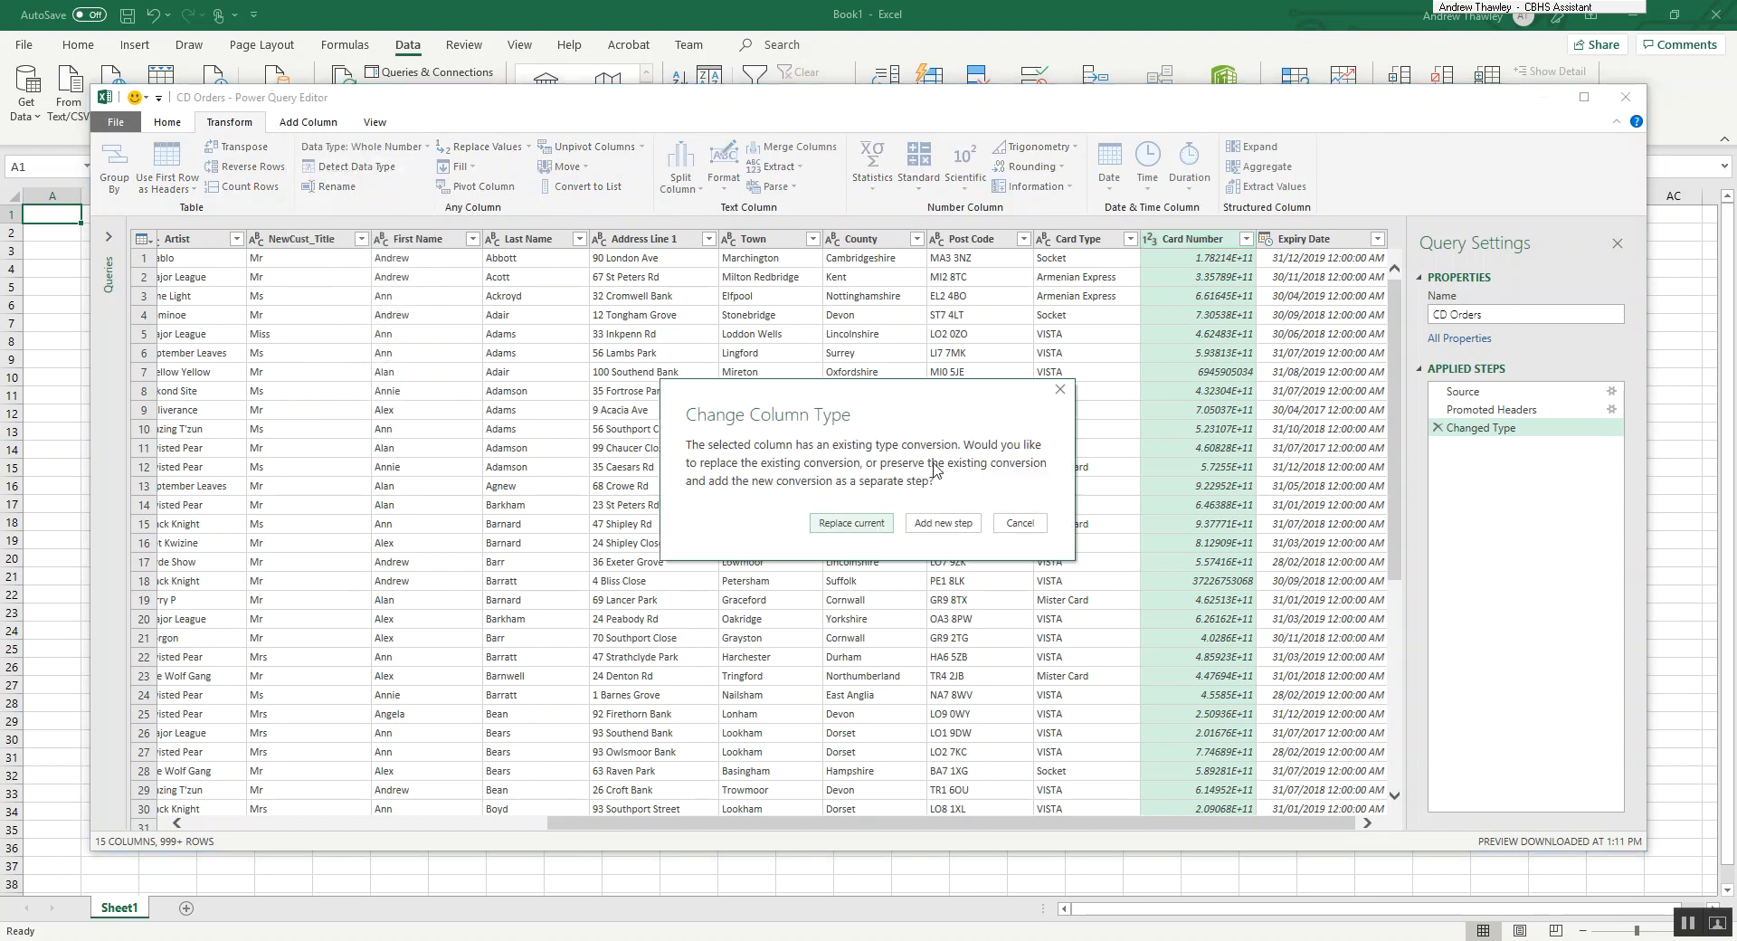
click(850, 523)
click(1199, 322)
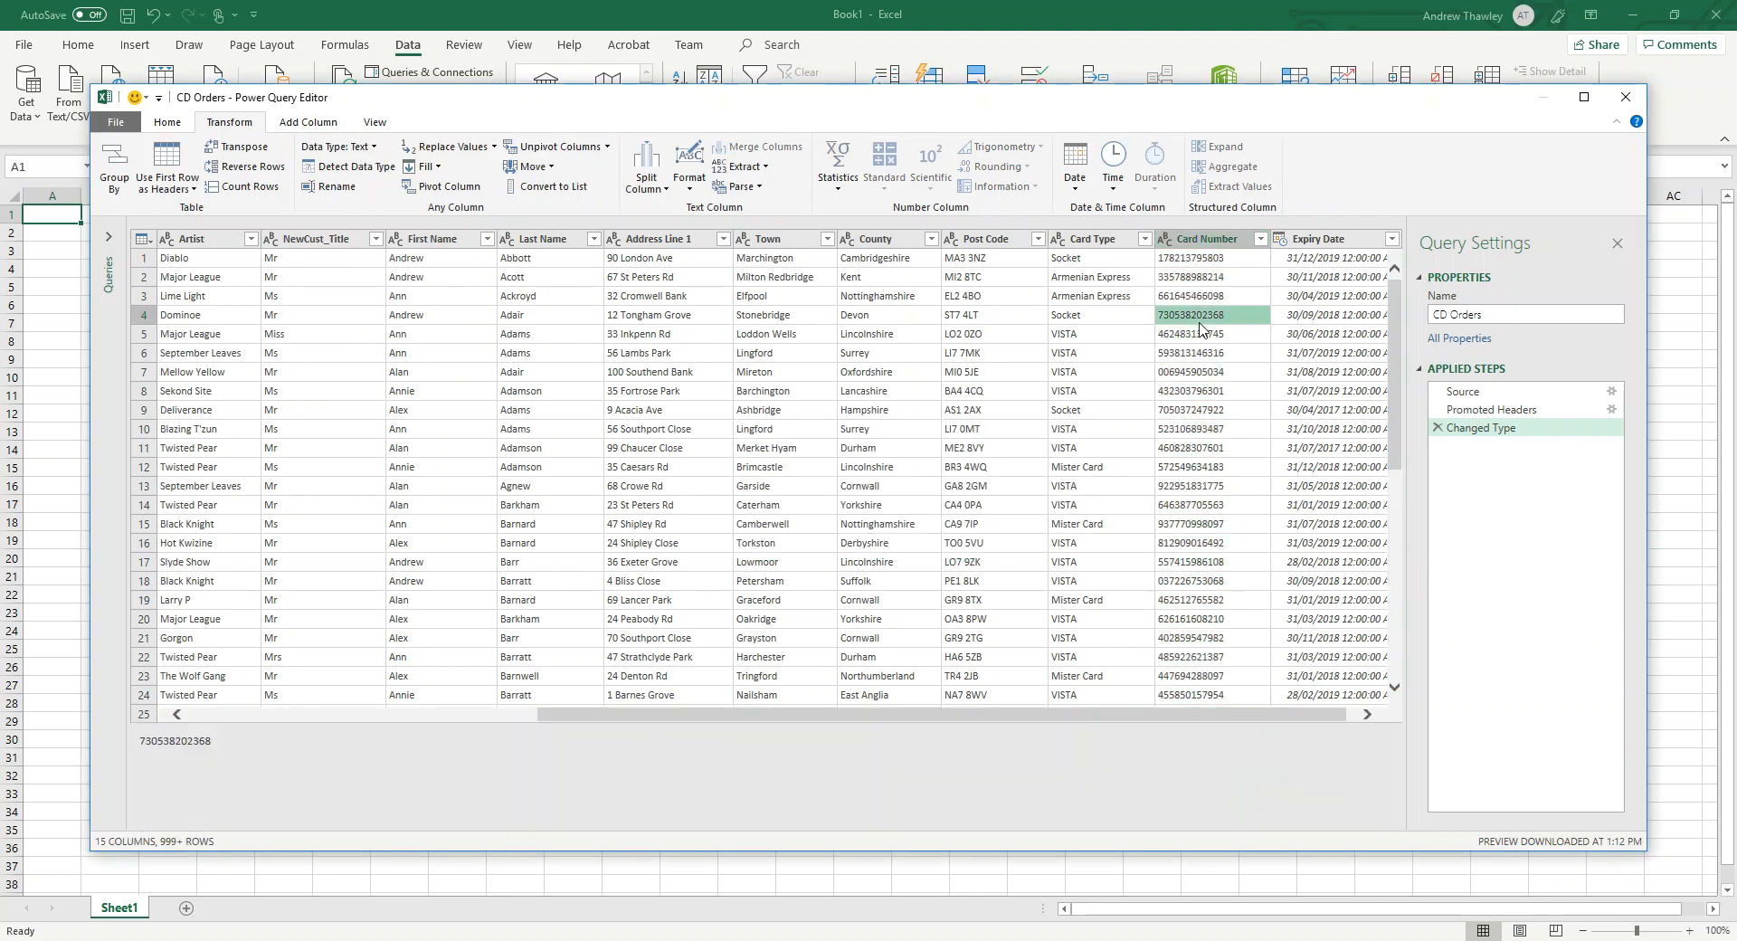
click(1209, 264)
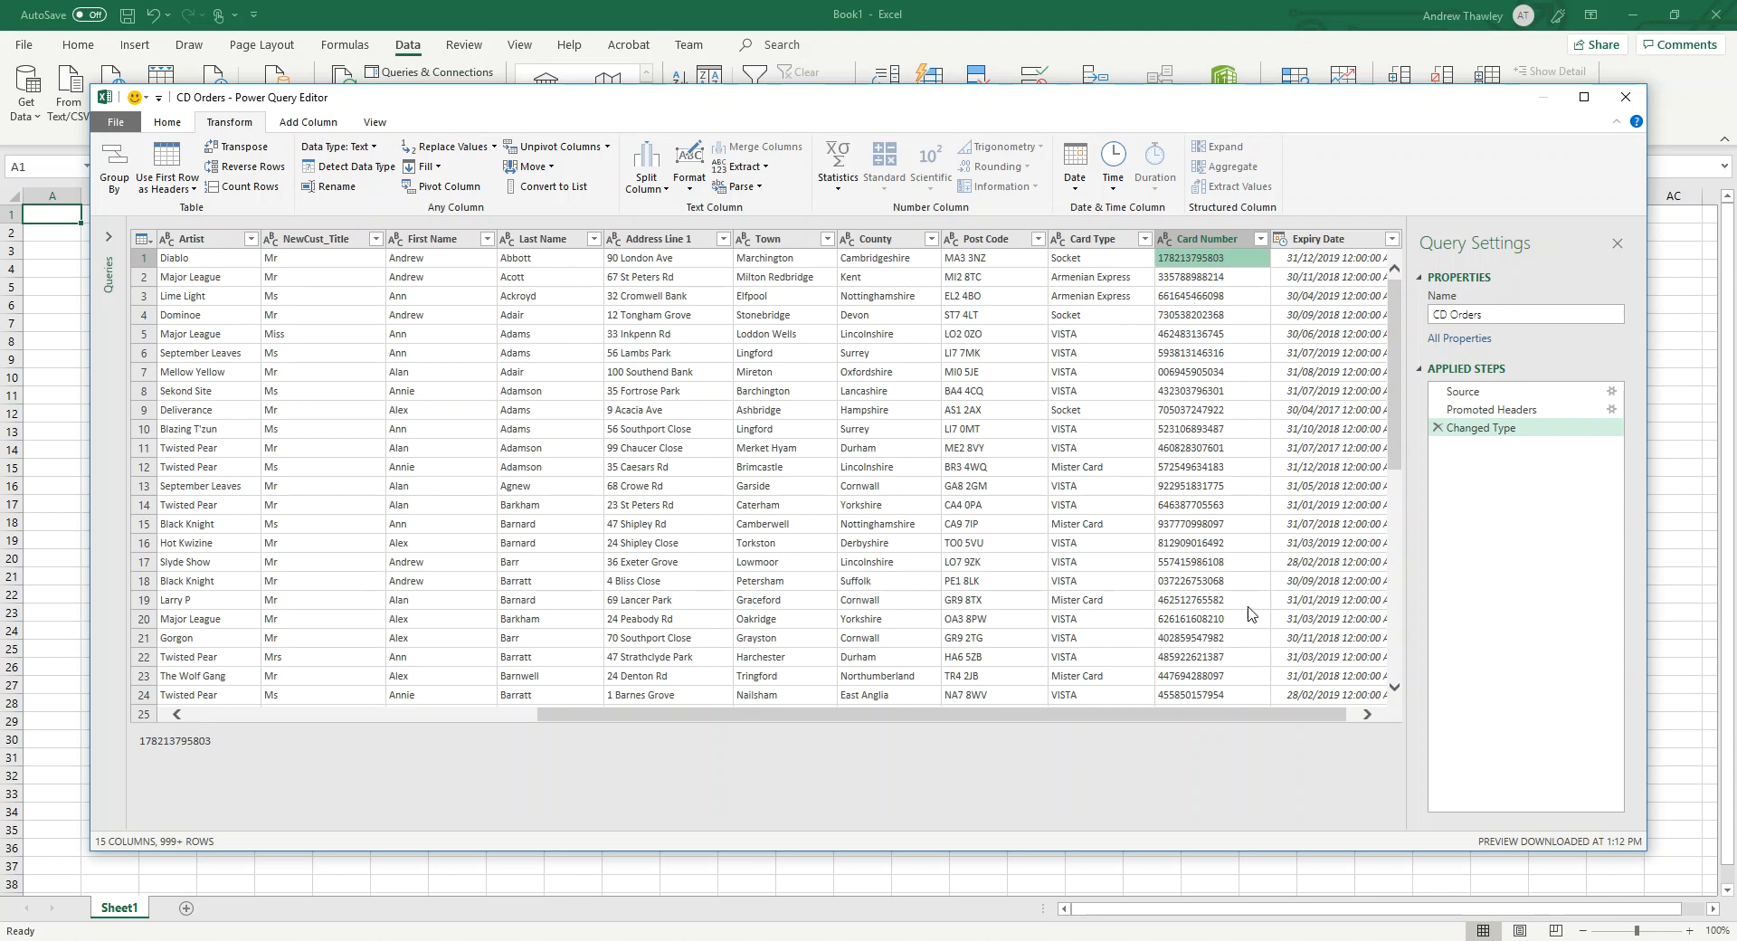
Load the CD Orders query into a worksheet table and close the Queries & Connections pane.
click(154, 126)
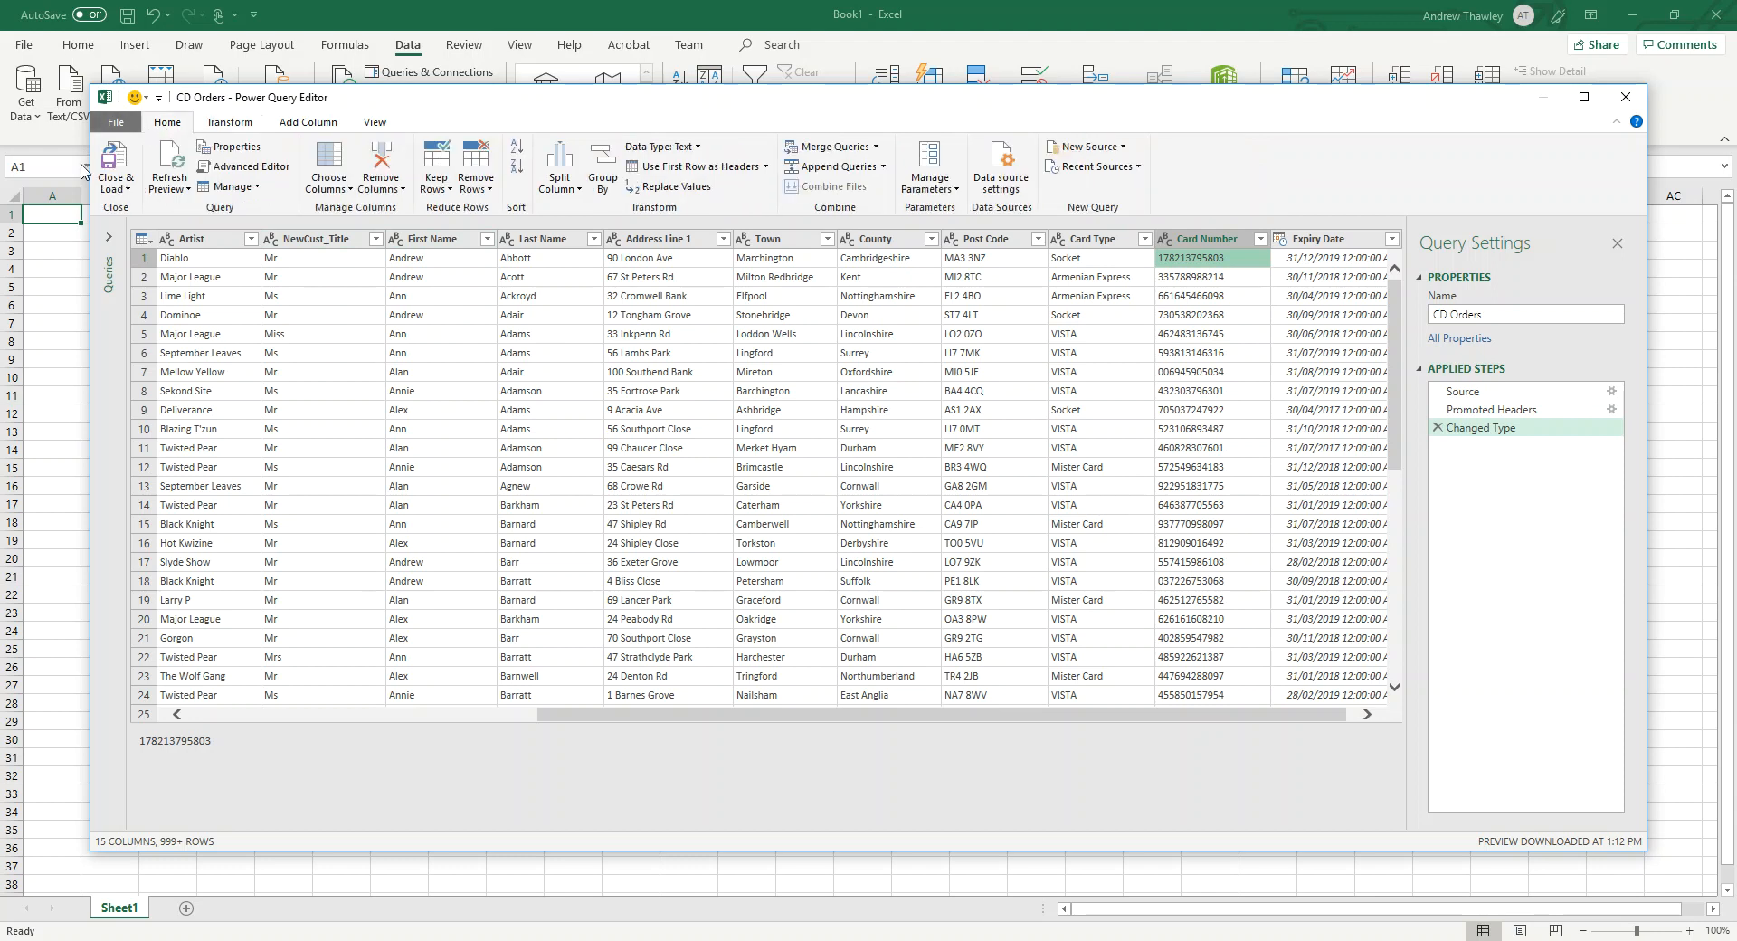
click(119, 166)
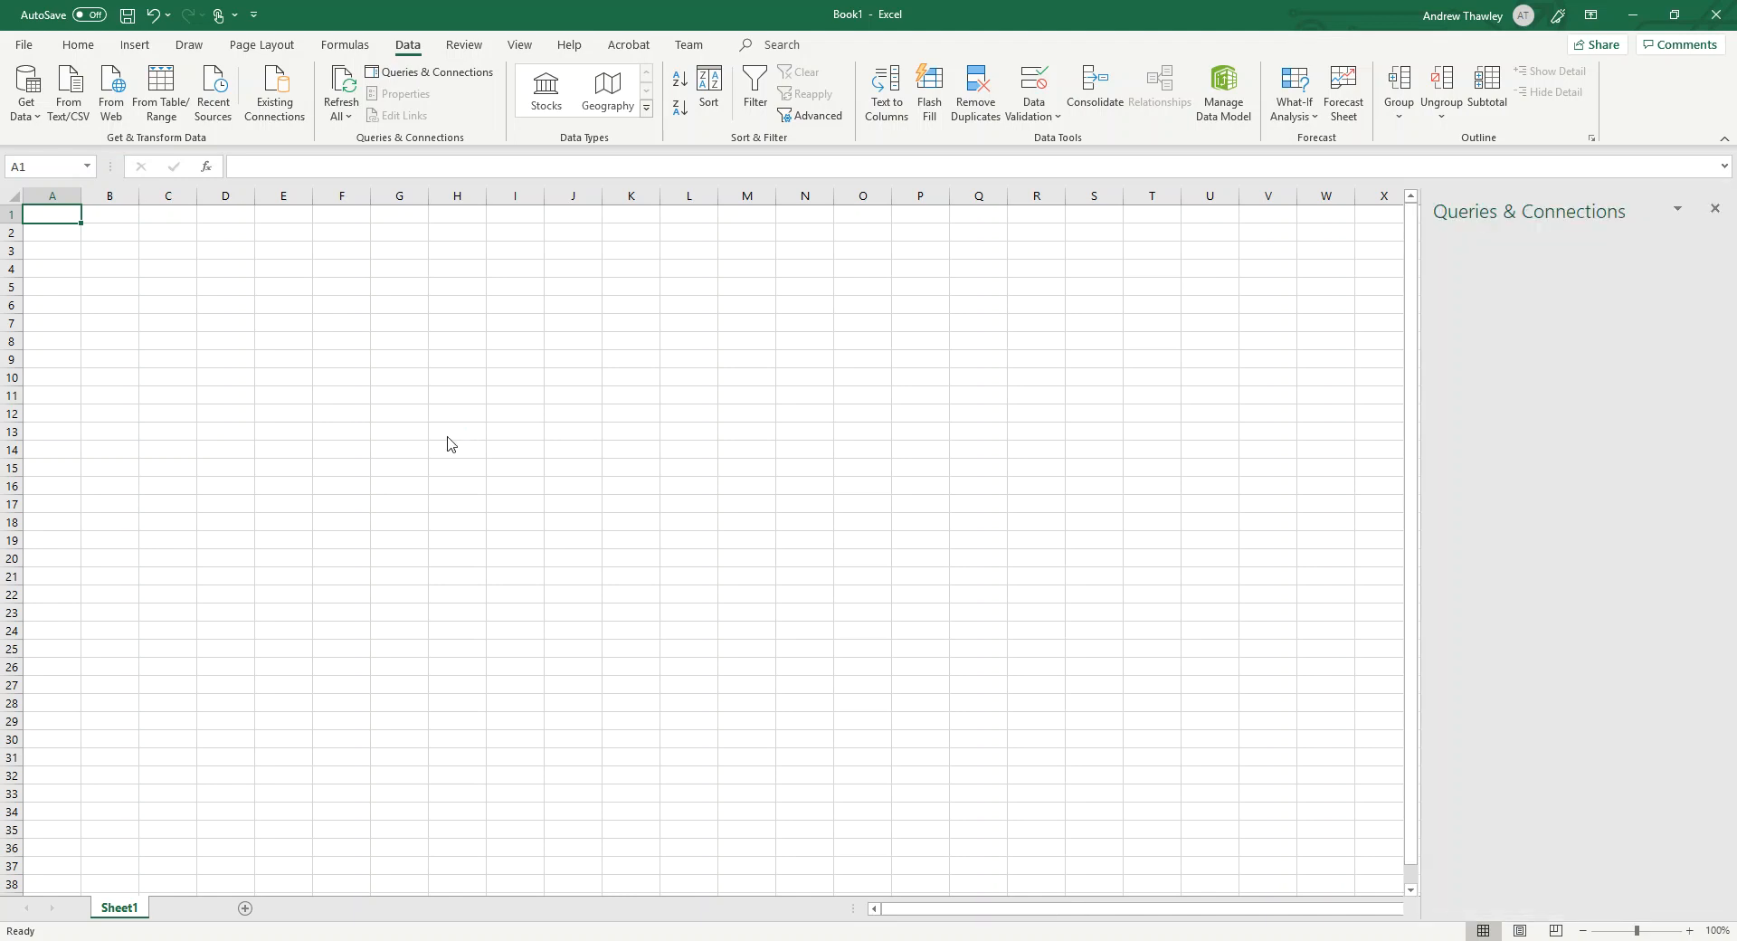
scroll(487, 359, right, 5)
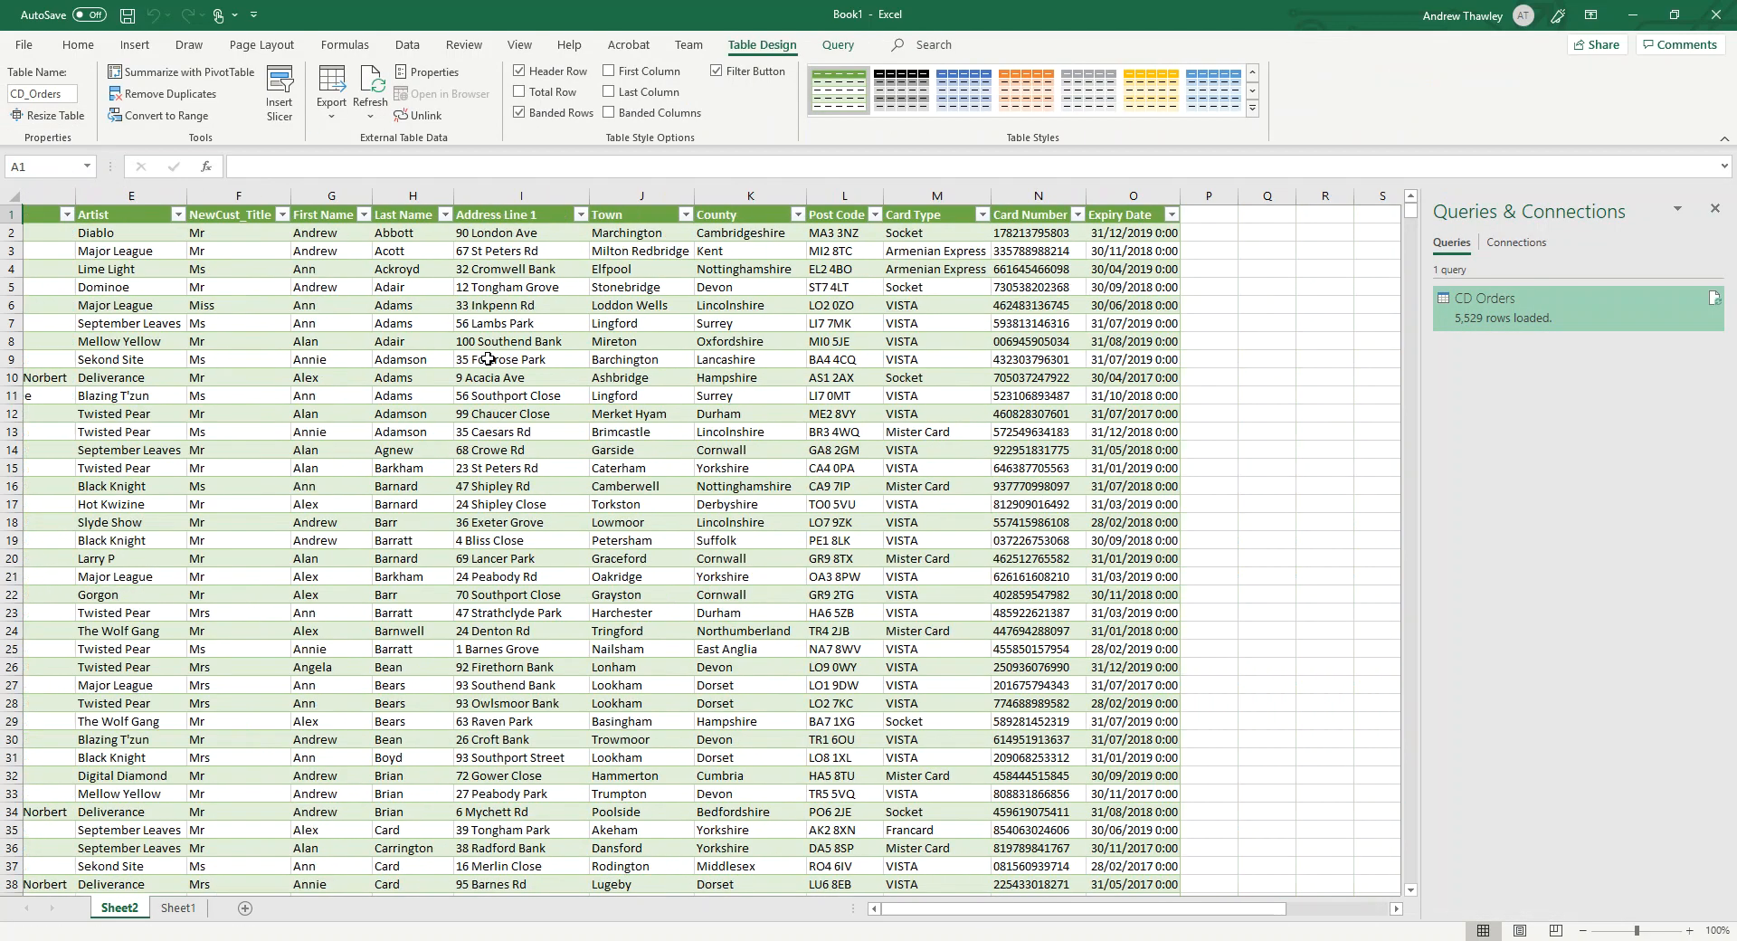
scroll(488, 359, right, 7)
scroll(477, 342, left, 12)
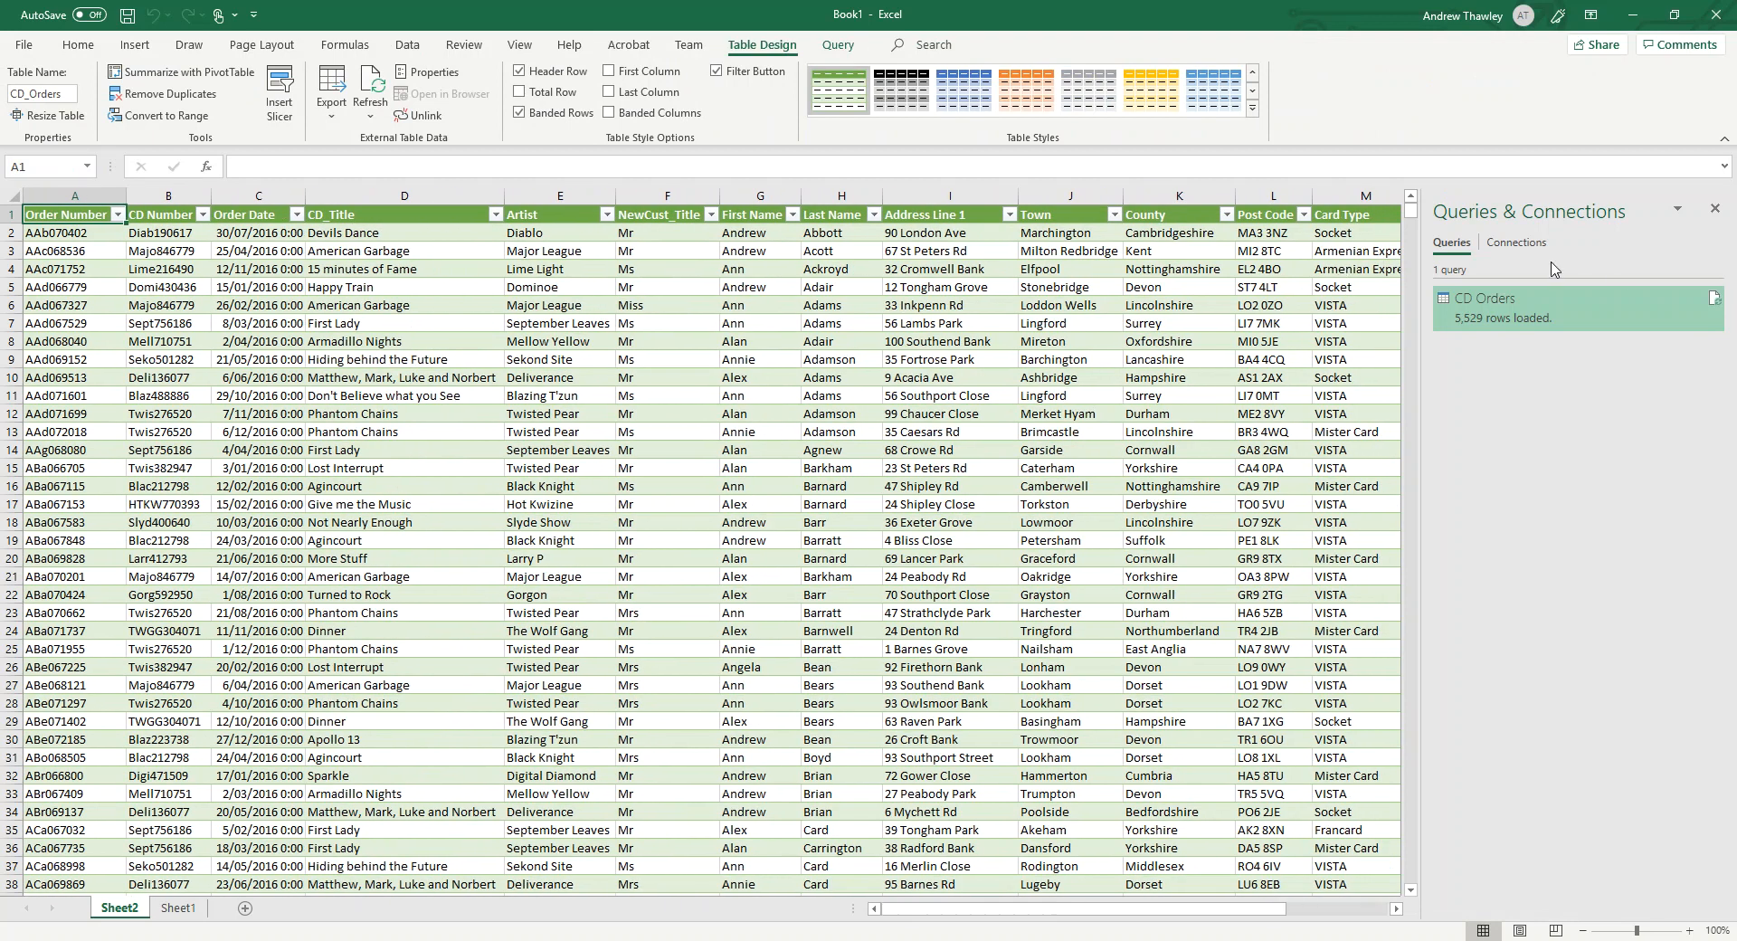
click(1715, 210)
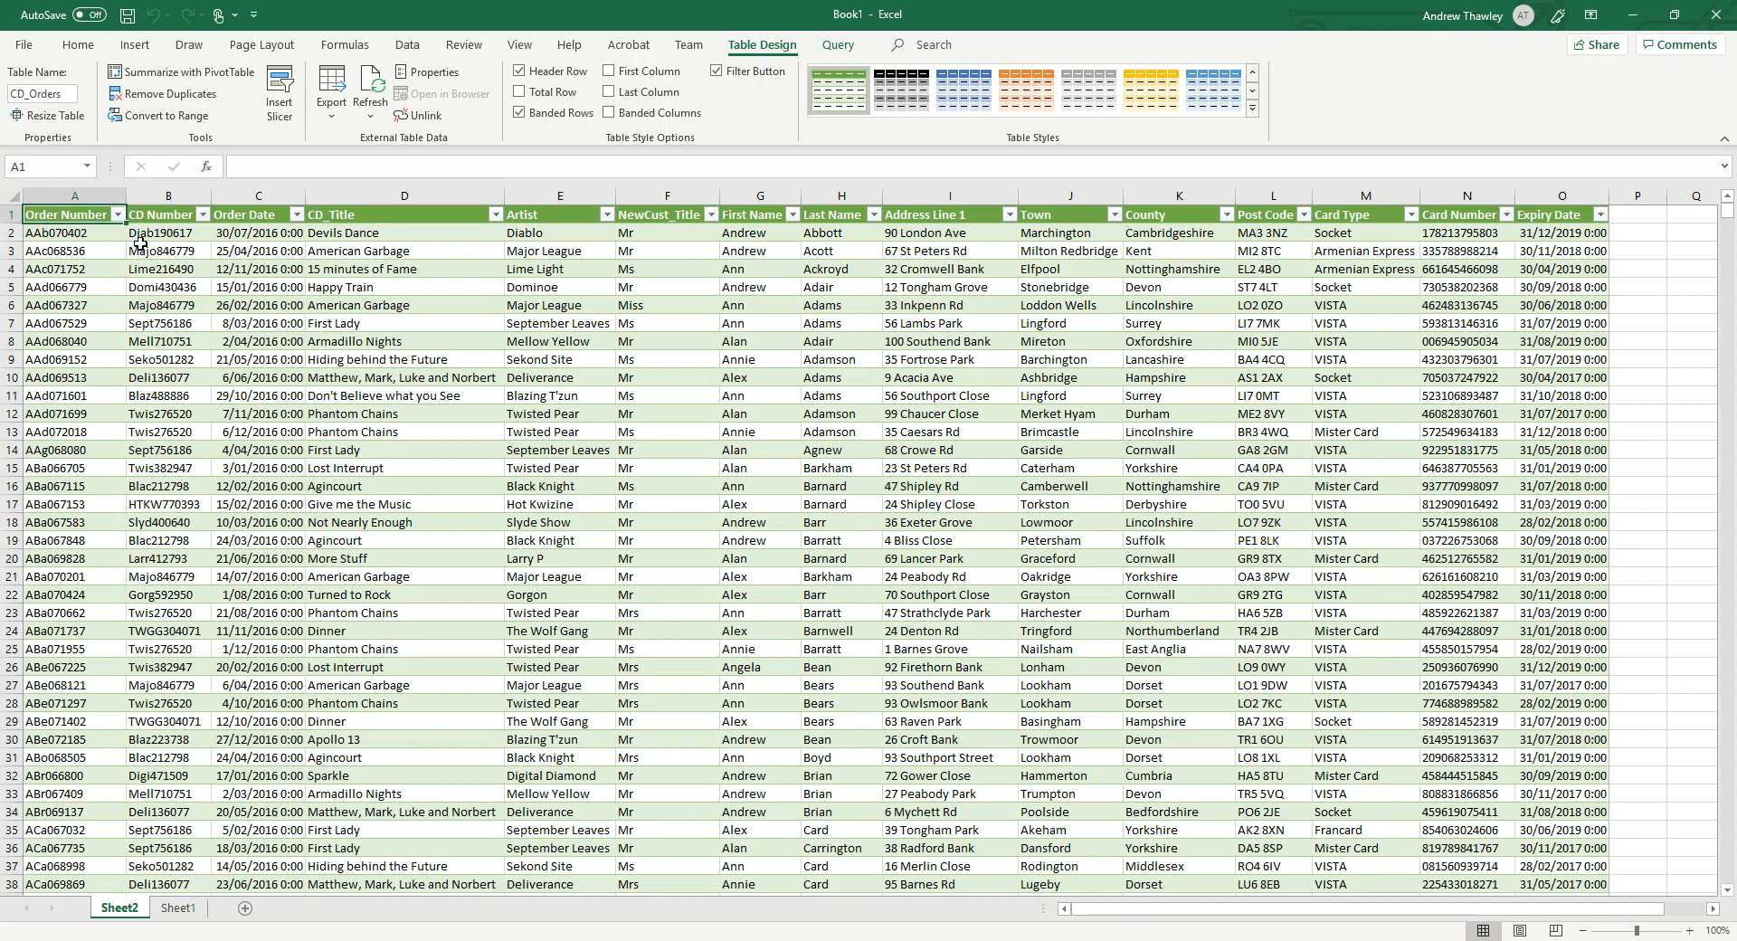
Examine the table's column headings one by one from CD Number through Address Line 1.
click(155, 215)
click(244, 214)
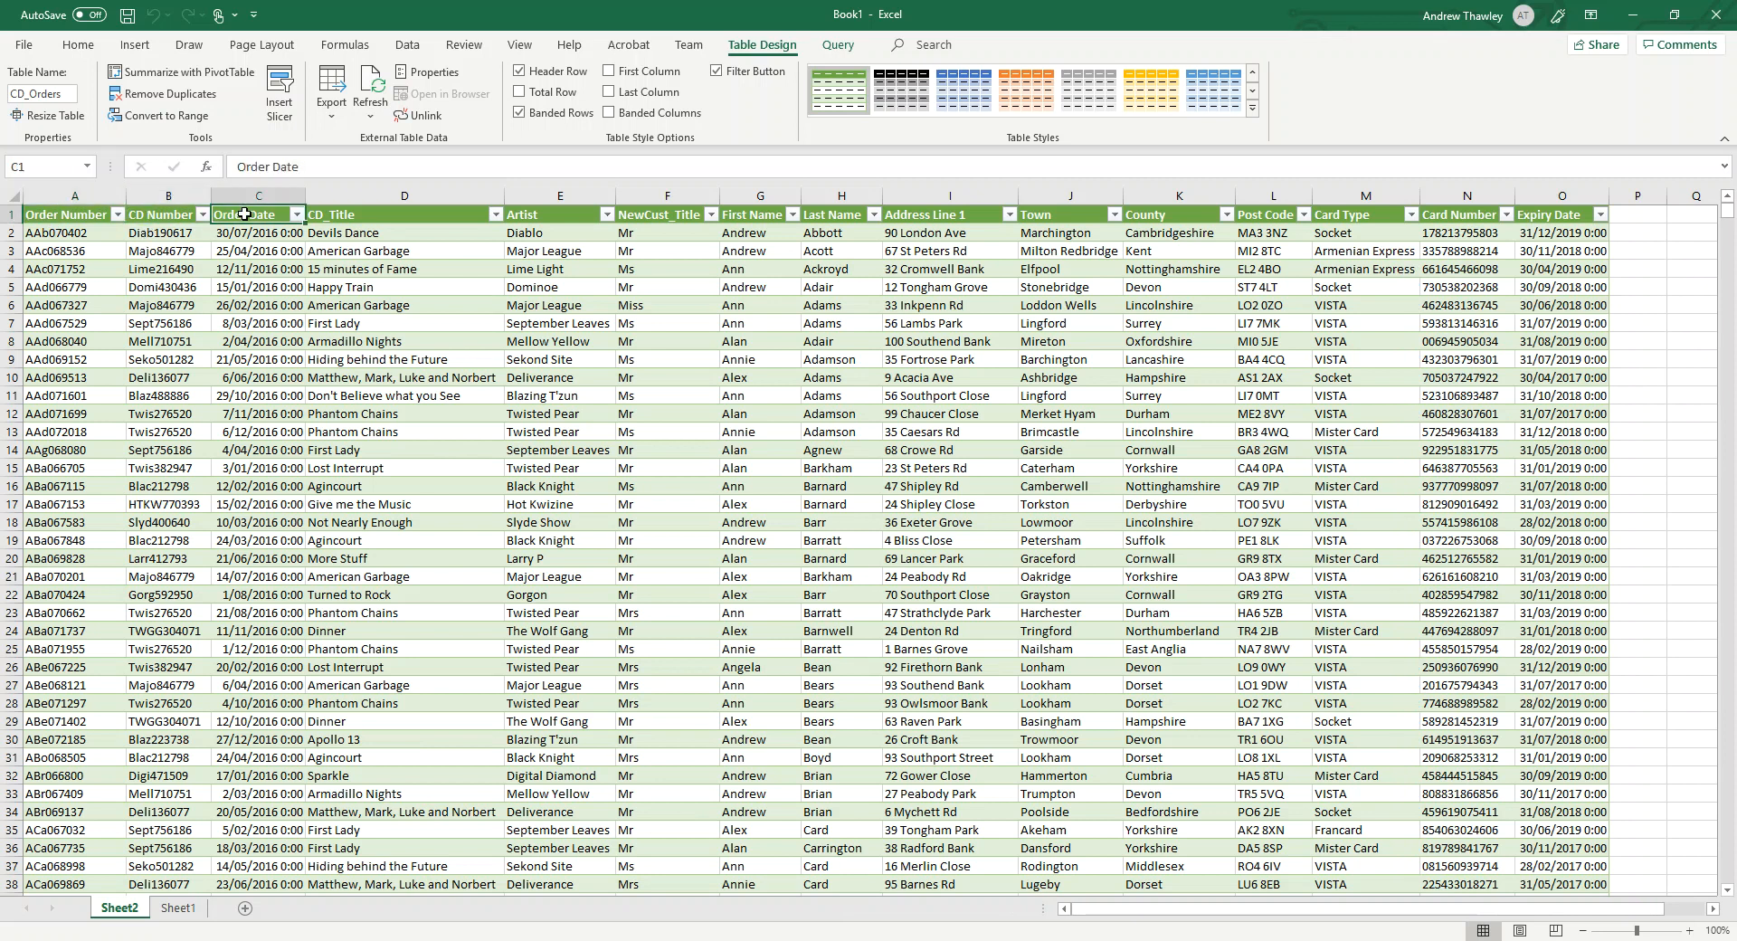
click(361, 212)
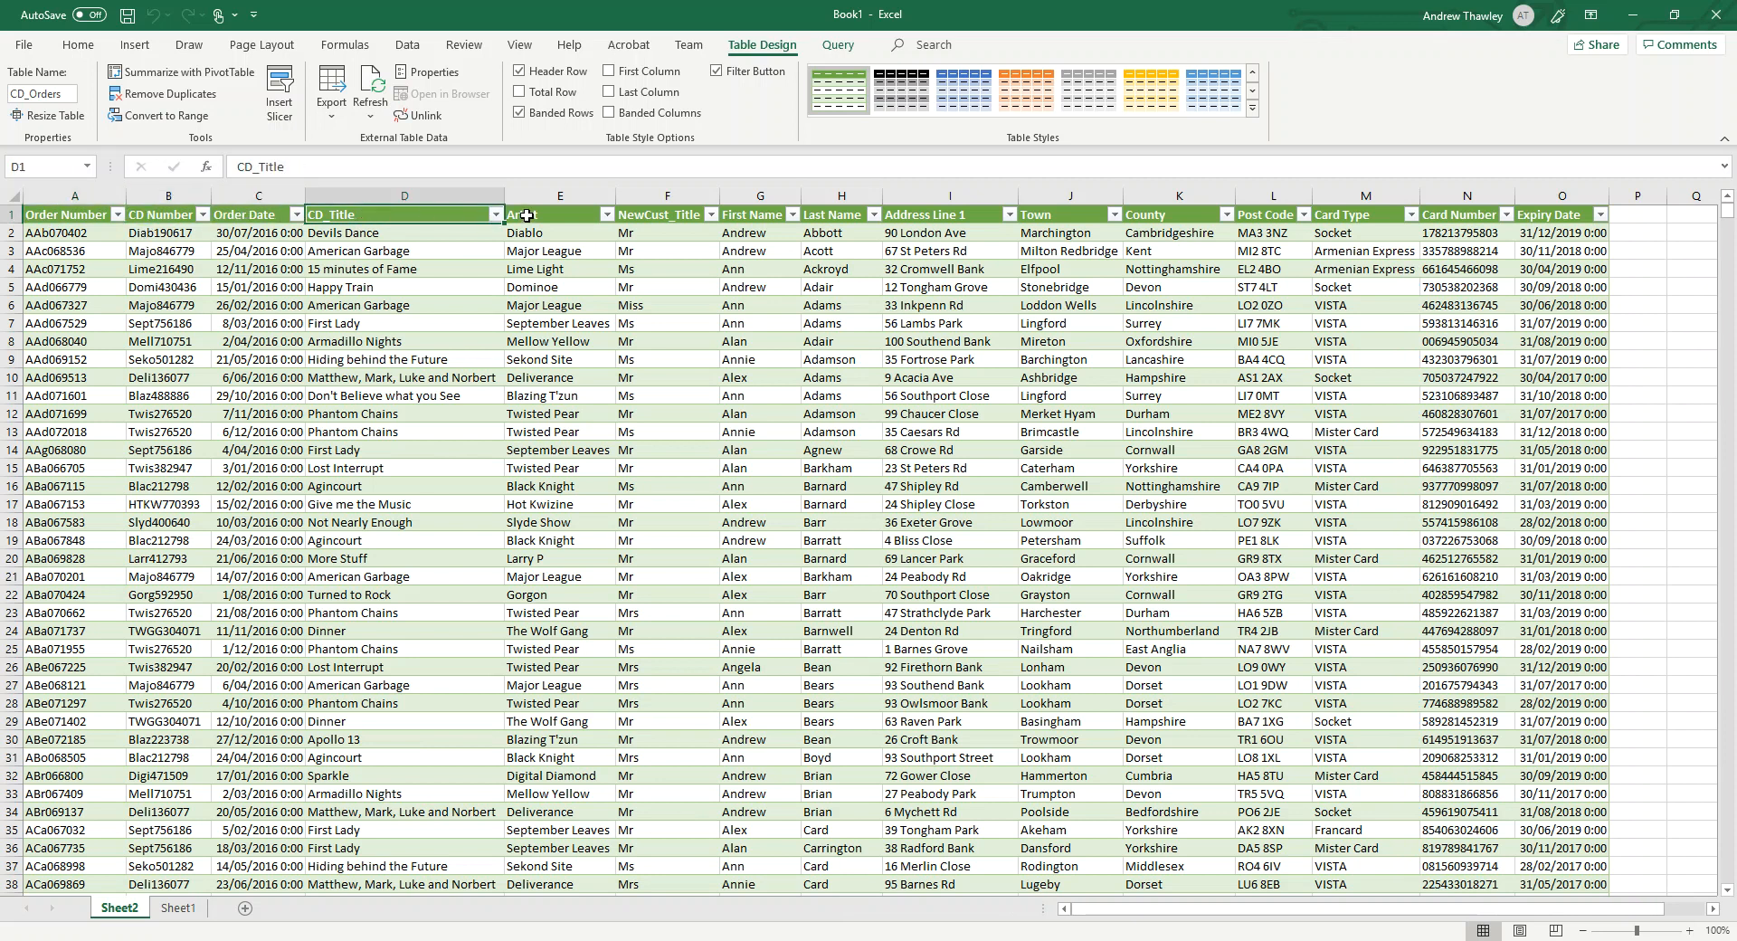
click(527, 217)
click(633, 216)
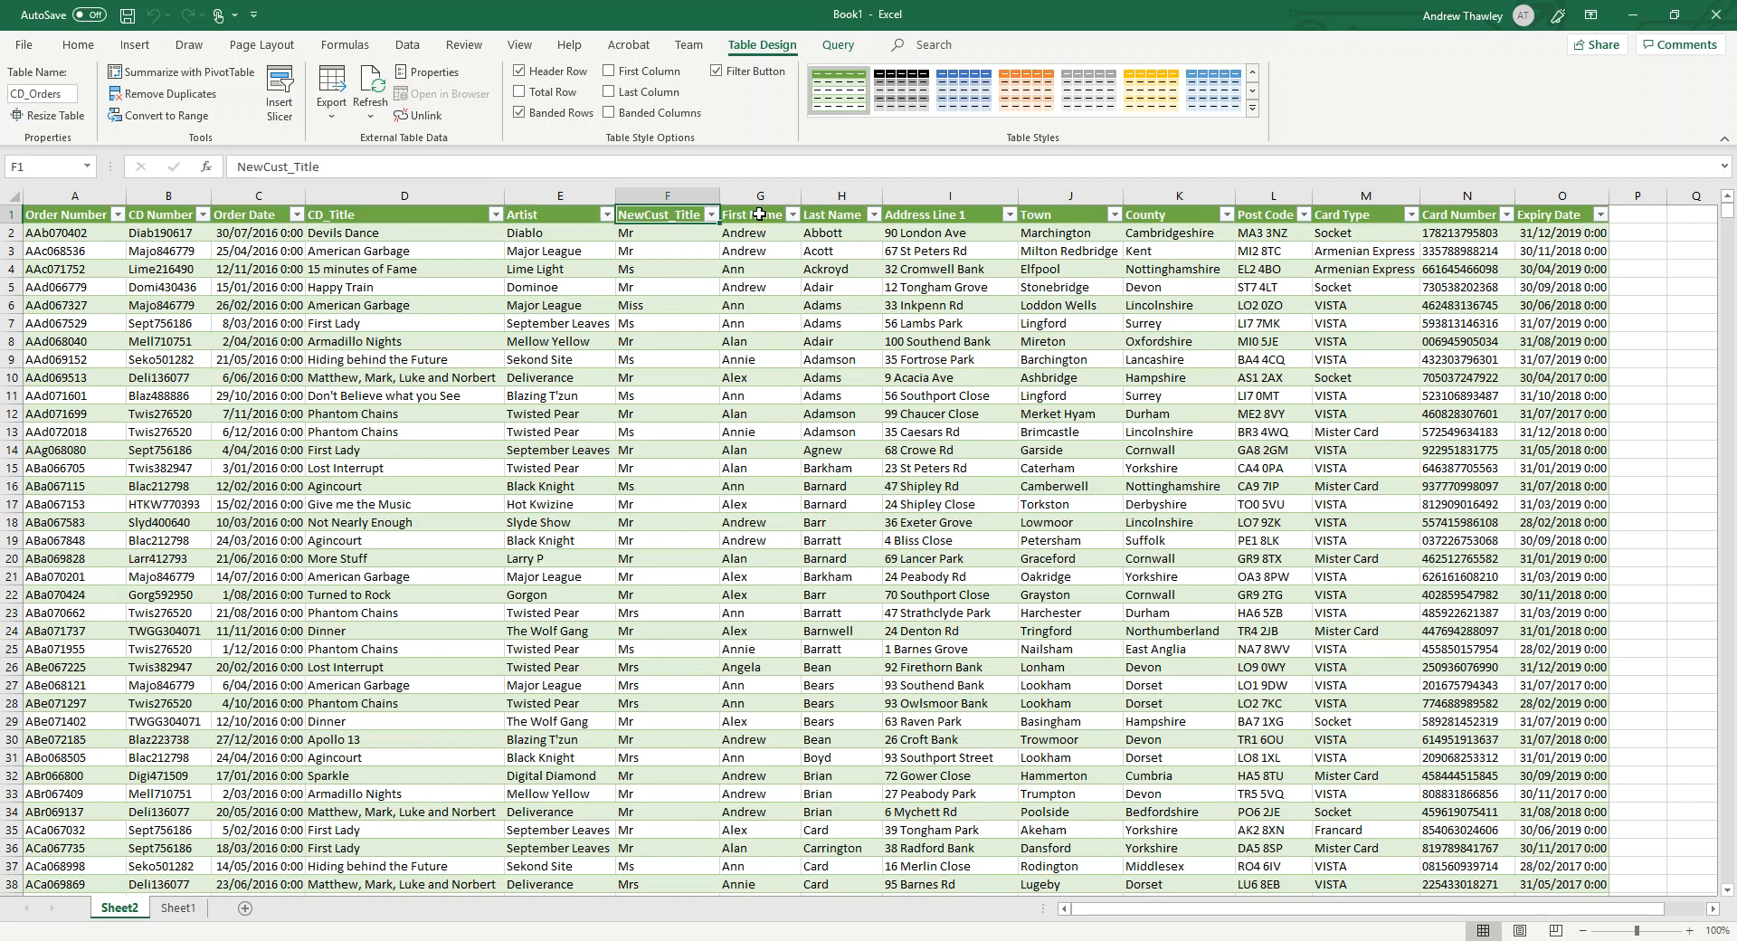
click(752, 210)
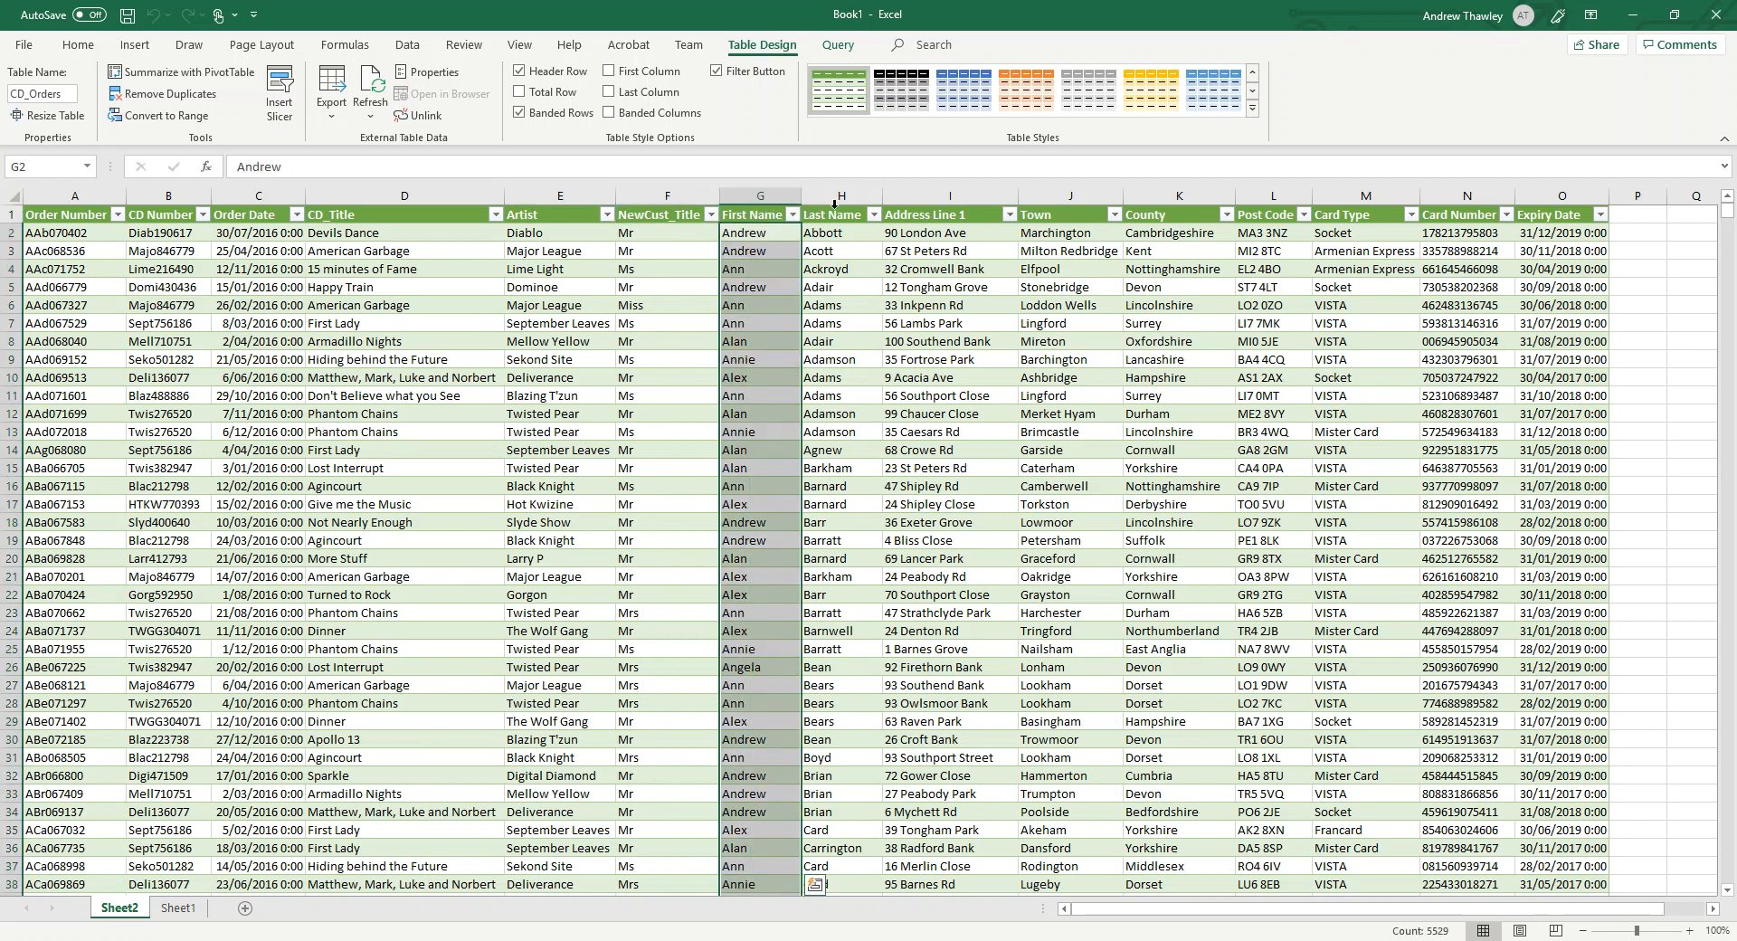
click(840, 208)
click(919, 213)
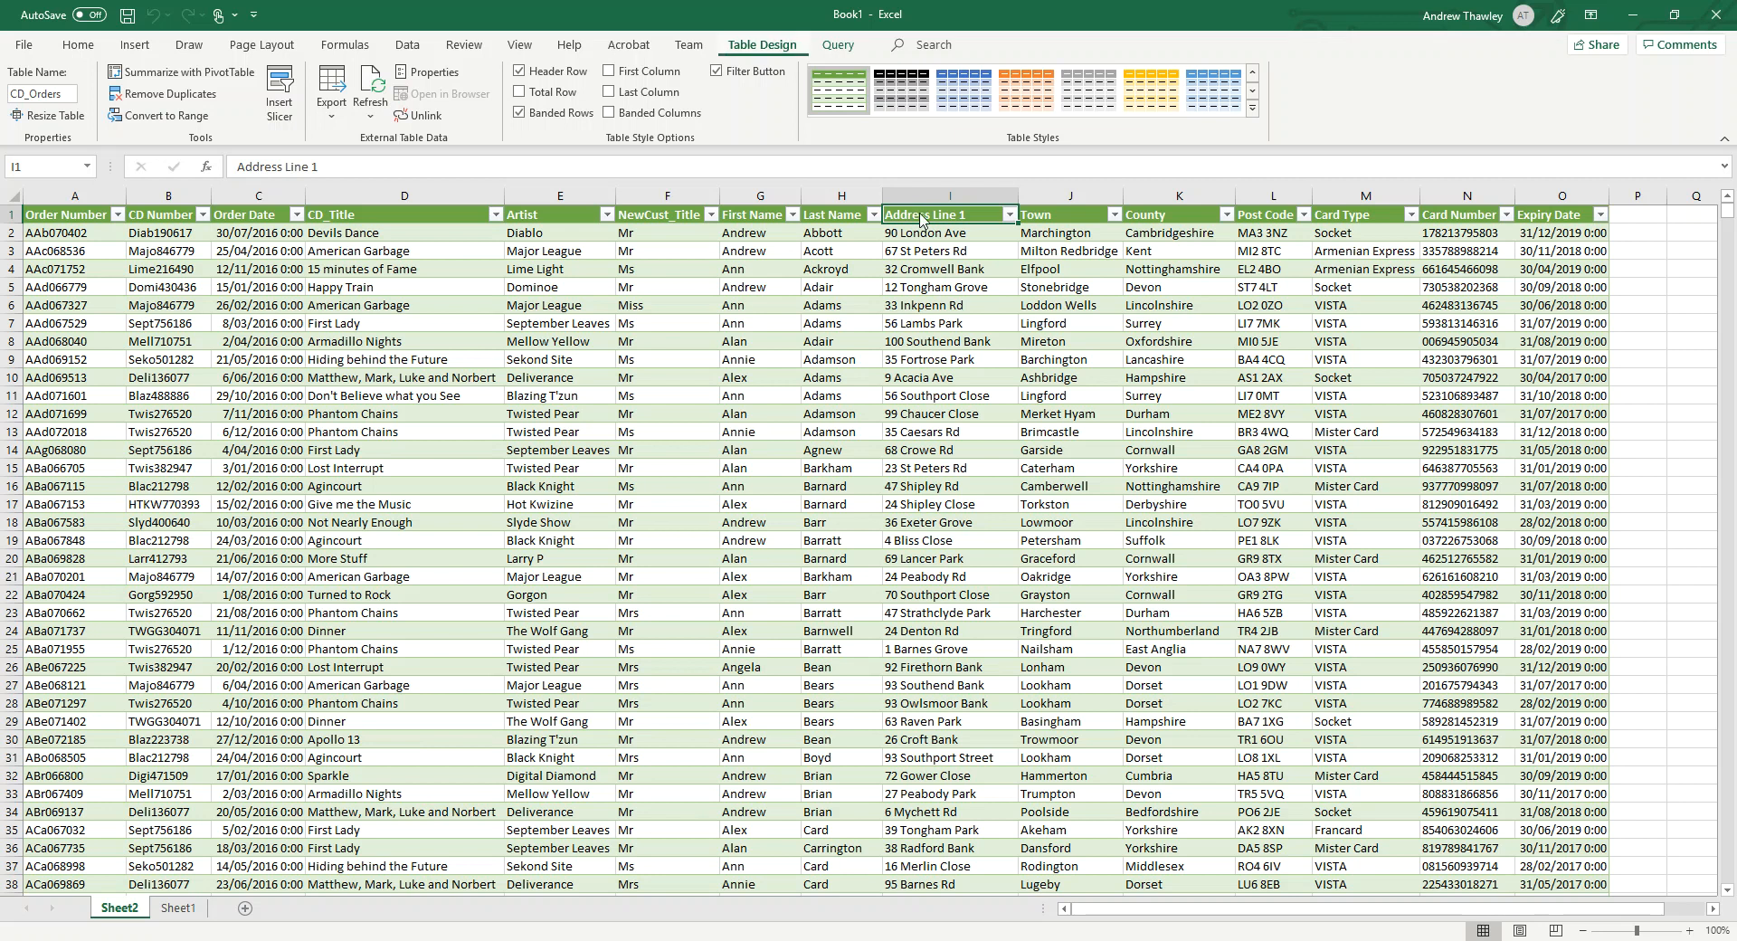
key(alt)
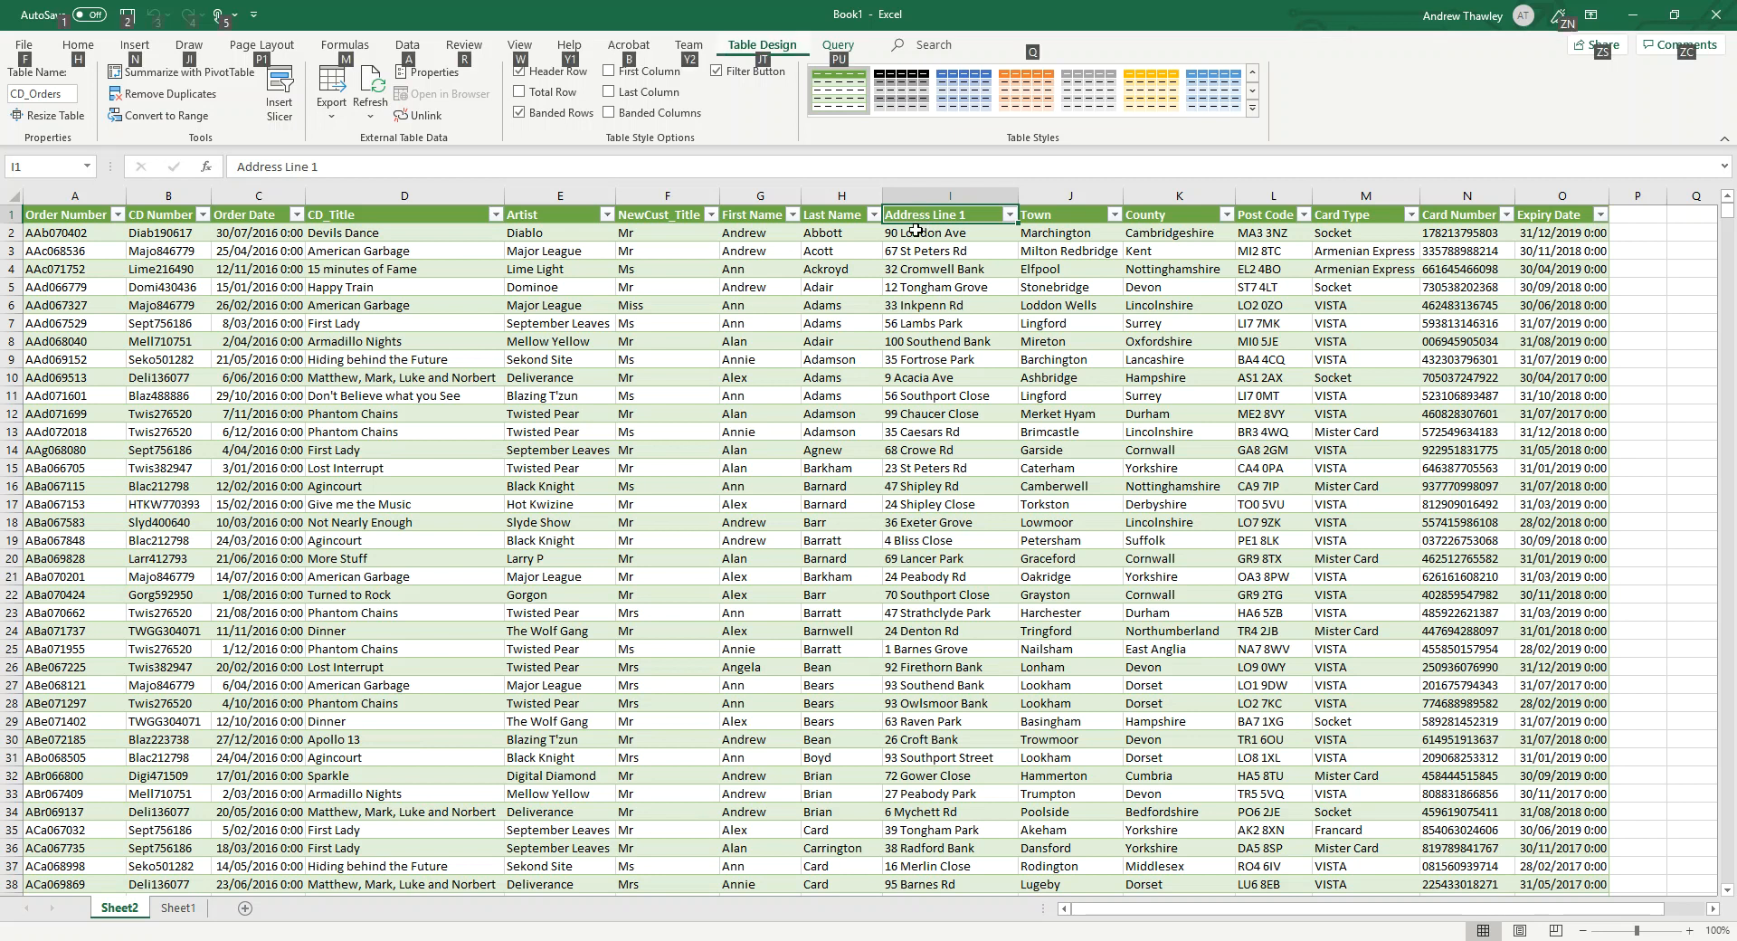